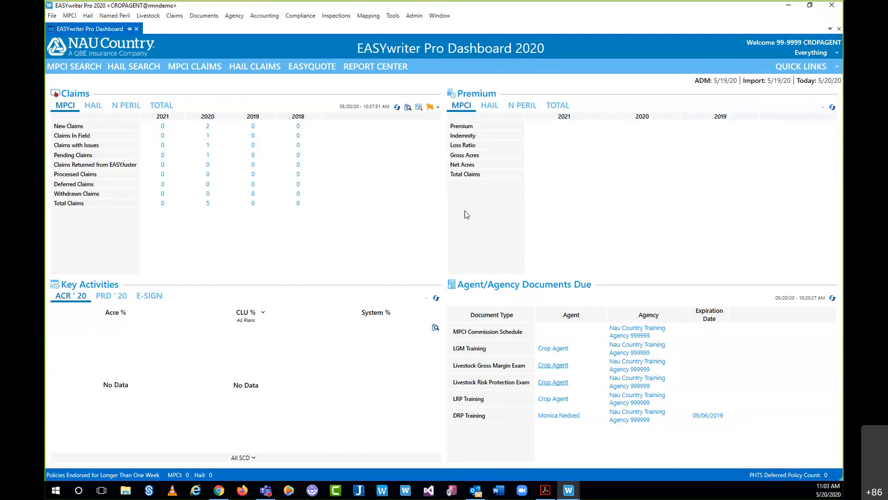
# - Browse the MPCI claim options, then close them without choosing one
pyautogui.click(174, 16)
pyautogui.moveTo(197, 28)
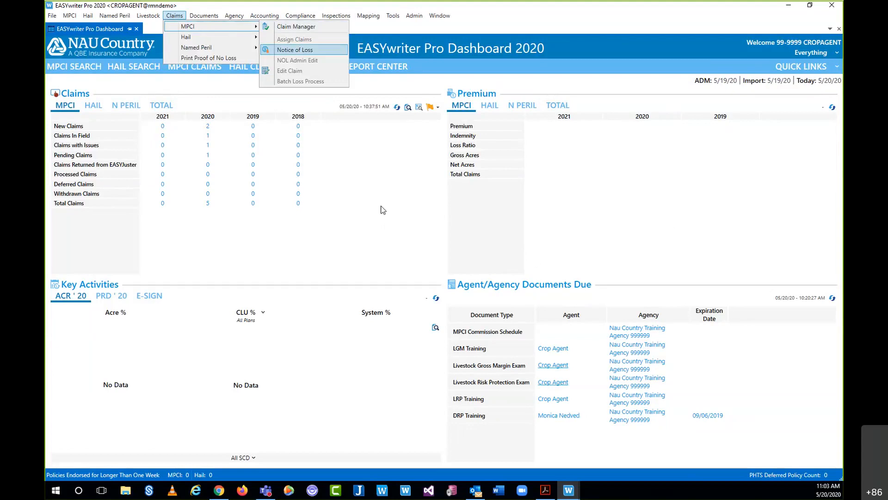
pyautogui.click(321, 246)
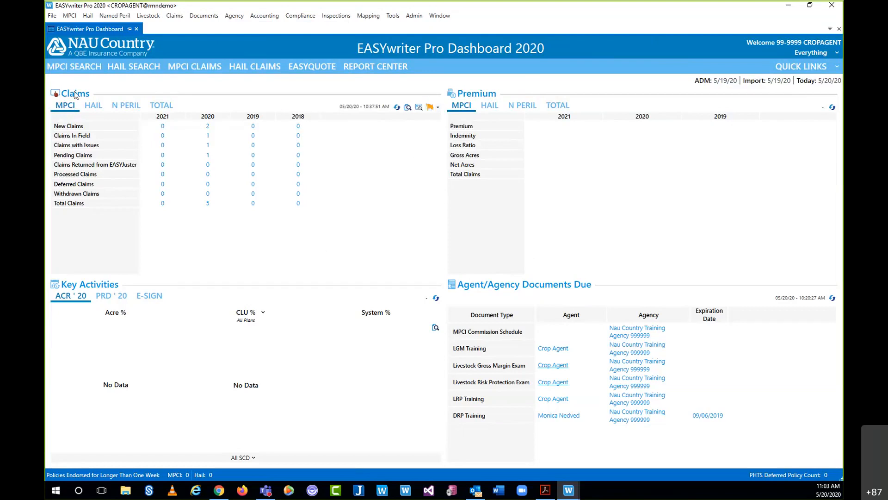
# - Look up policies for agency 999999 and open a Notice of Loss on the fifth policy
pyautogui.click(430, 108)
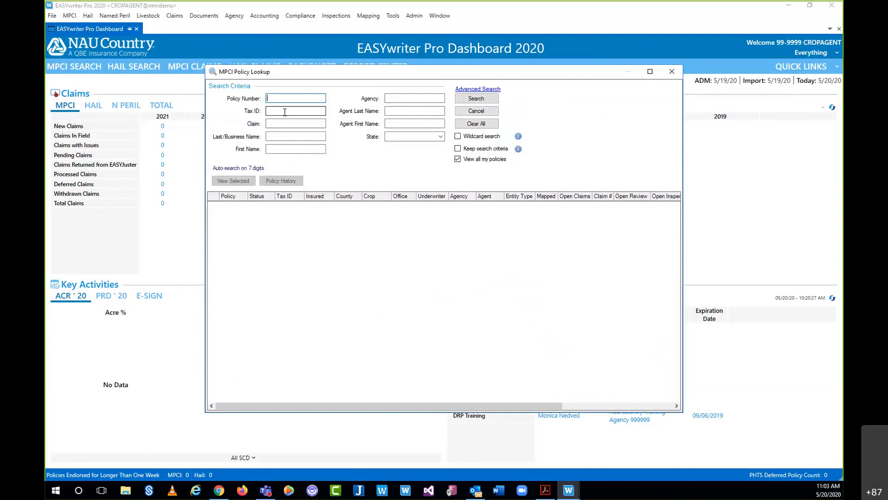
pyautogui.click(409, 97)
pyautogui.write('999999')
pyautogui.press('Return')
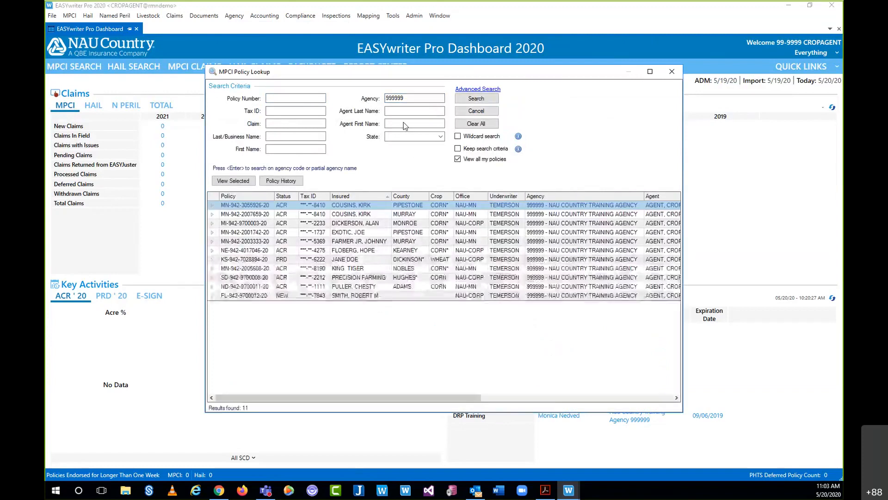
pyautogui.doubleClick(365, 243)
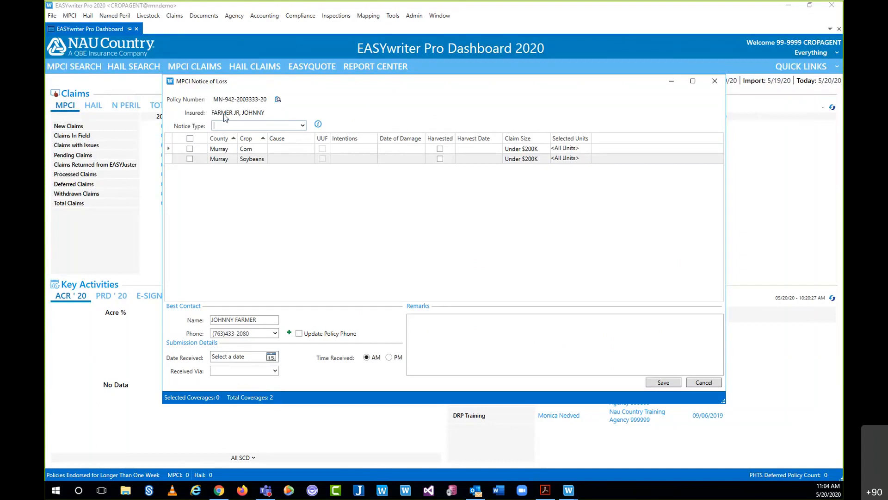
# - Set the notice type to SCT – Self Certified Replant
pyautogui.click(302, 127)
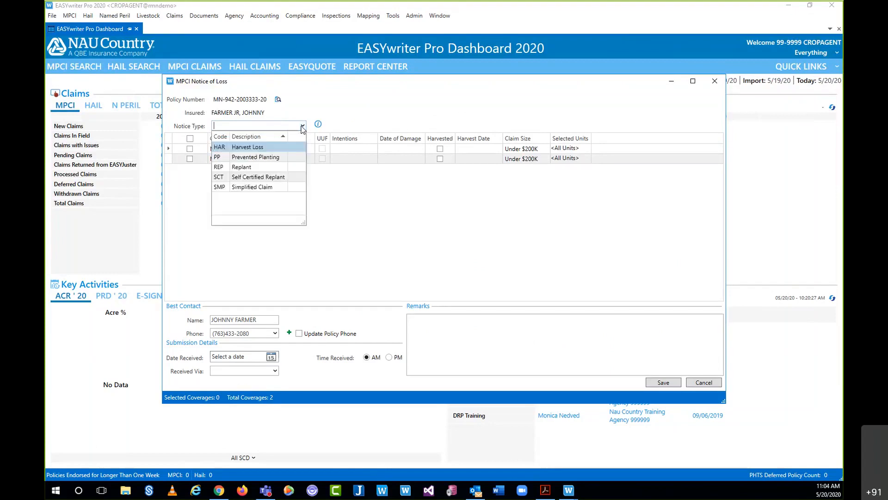
pyautogui.click(271, 180)
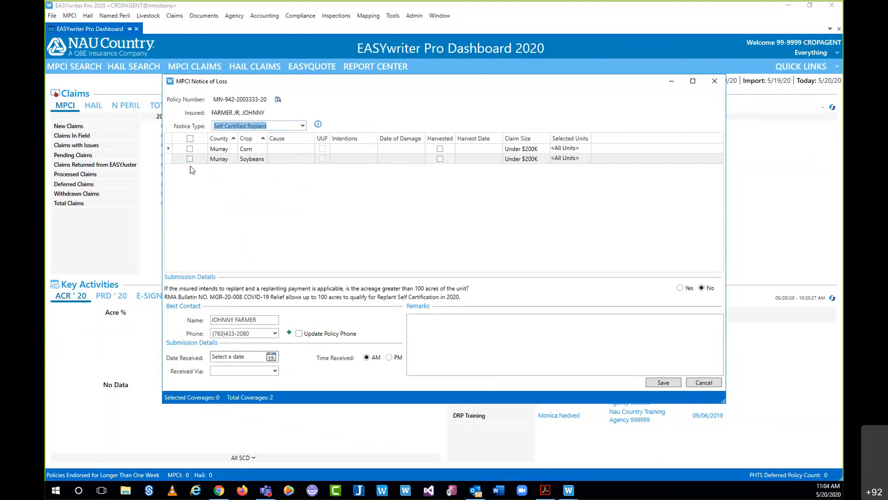
# - Tick only the Soybeans coverage checkbox, leaving Corn unchecked
pyautogui.click(190, 138)
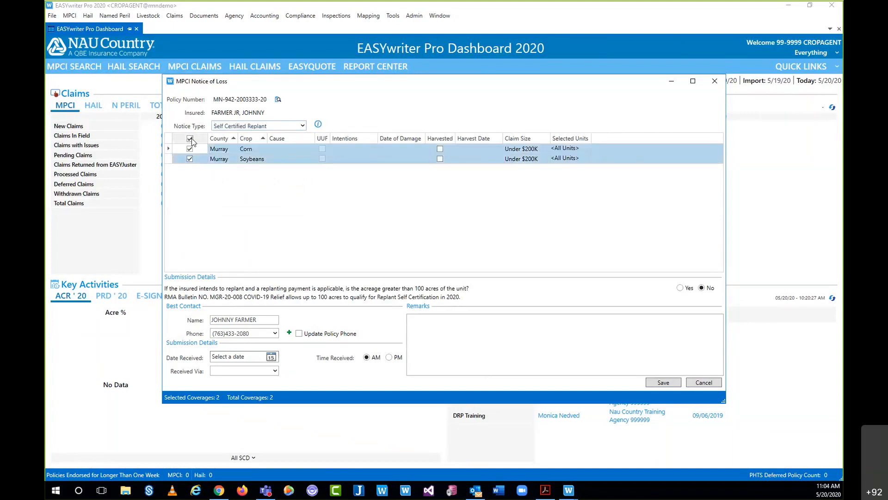
pyautogui.click(190, 139)
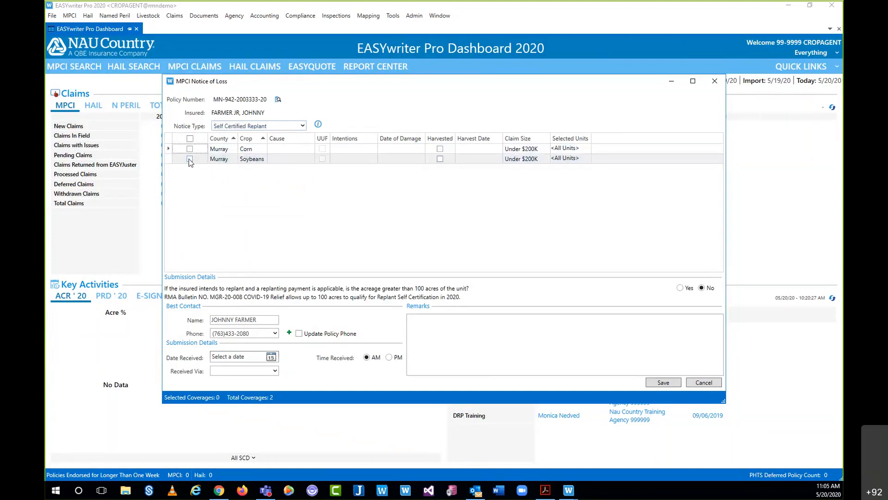
pyautogui.click(189, 158)
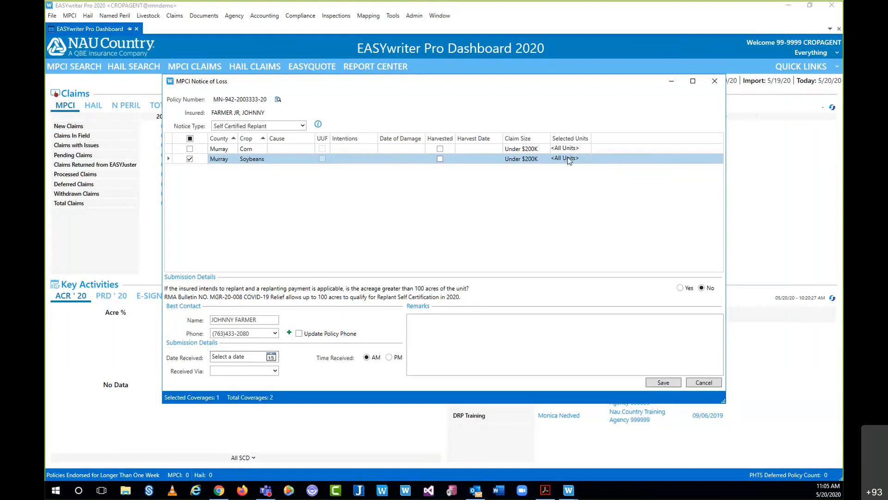
# - Set the Soybeans cause of loss to Cold Wet Weather
pyautogui.click(294, 161)
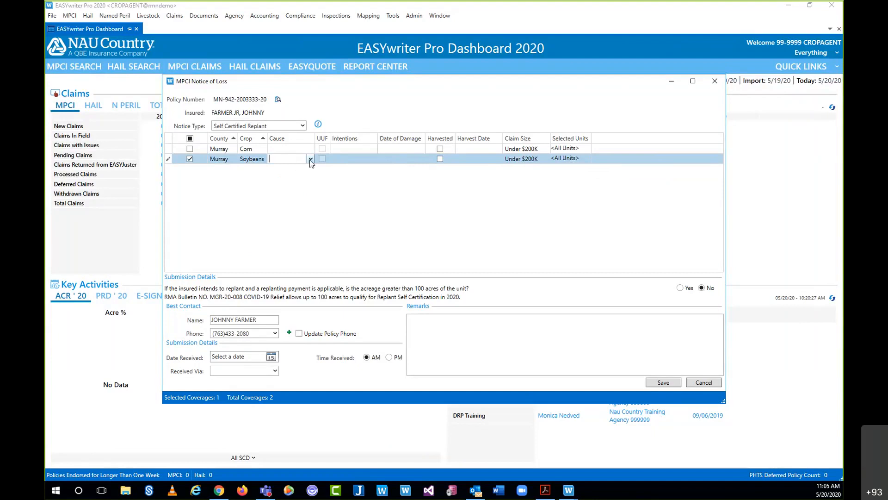
pyautogui.click(310, 160)
pyautogui.click(322, 191)
pyautogui.click(360, 209)
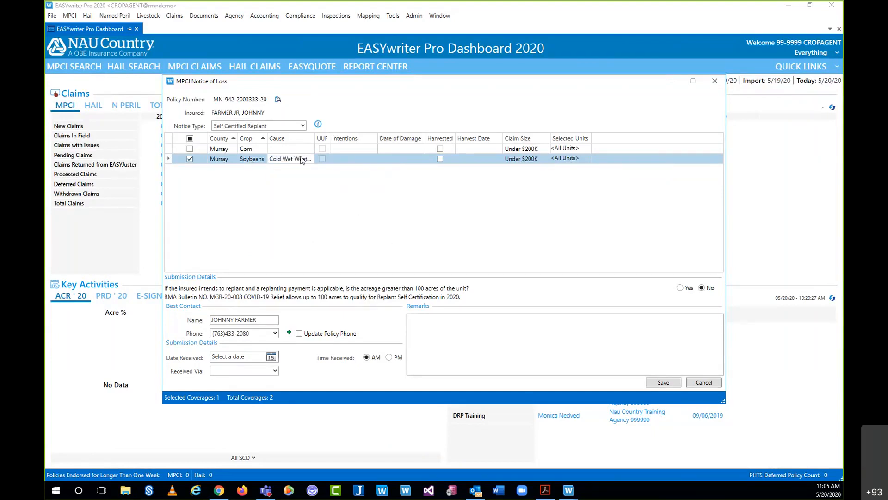
# - Set the Soybeans intention for the acreage to Replant
pyautogui.click(352, 159)
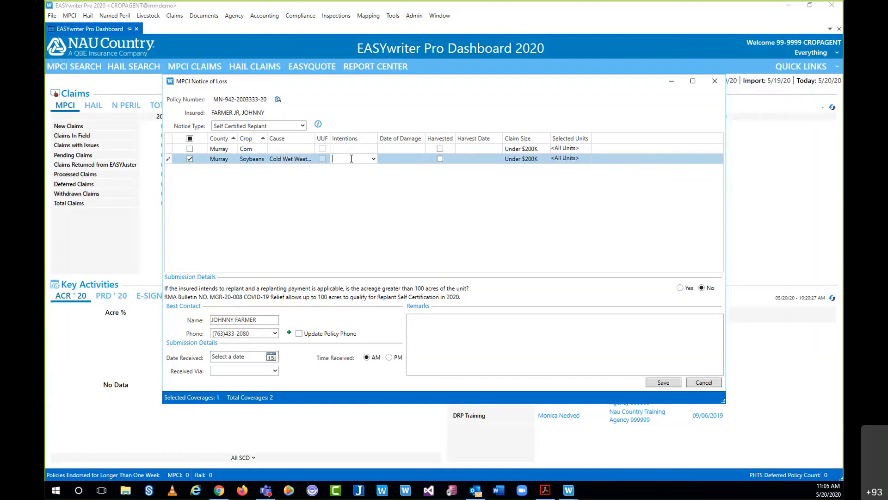
pyautogui.click(374, 159)
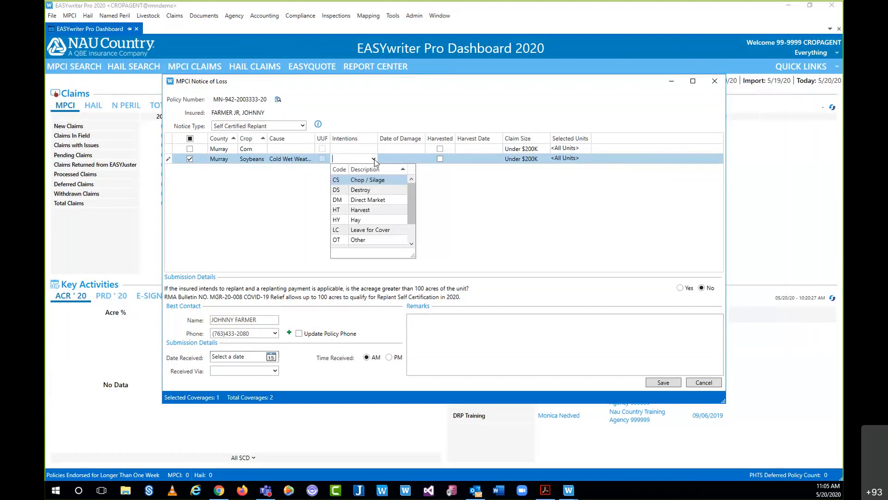
pyautogui.moveTo(411, 195); pyautogui.dragTo(409, 224)
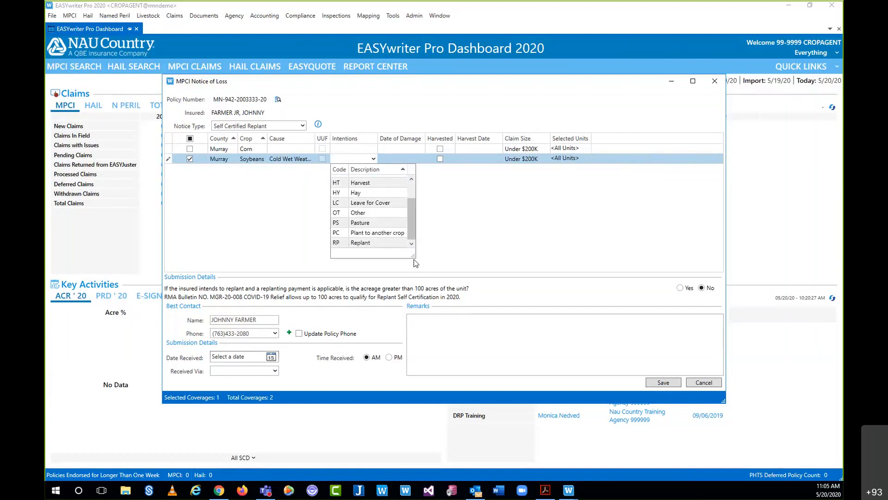
pyautogui.moveTo(412, 255); pyautogui.dragTo(453, 273)
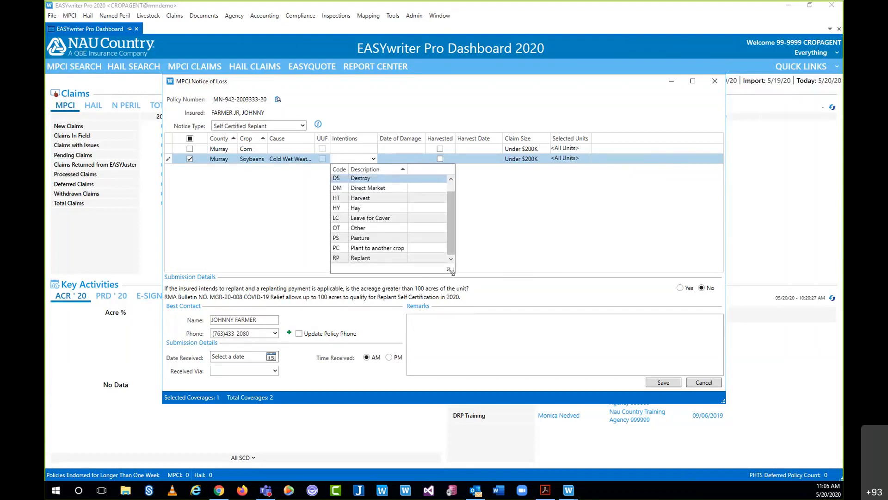
pyautogui.click(365, 260)
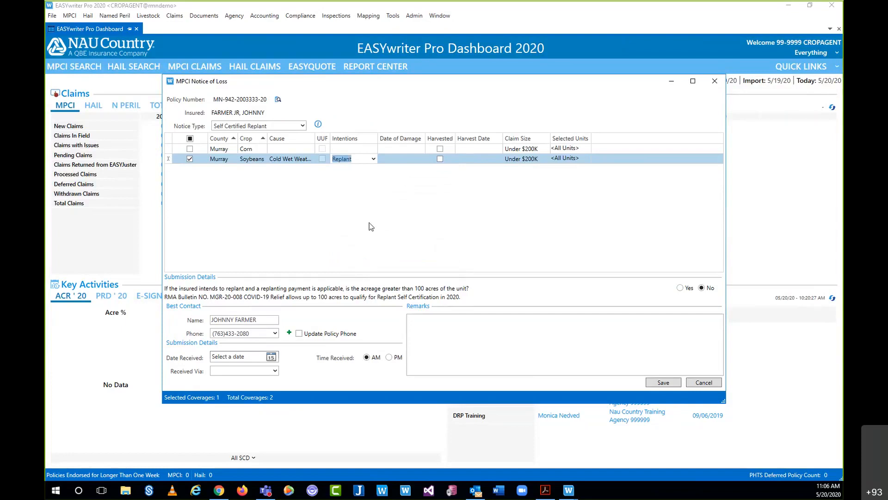
pyautogui.click(418, 160)
# - Choose 19 in the Soybeans Date of Damage calendar, giving 05/19/2020
pyautogui.click(421, 159)
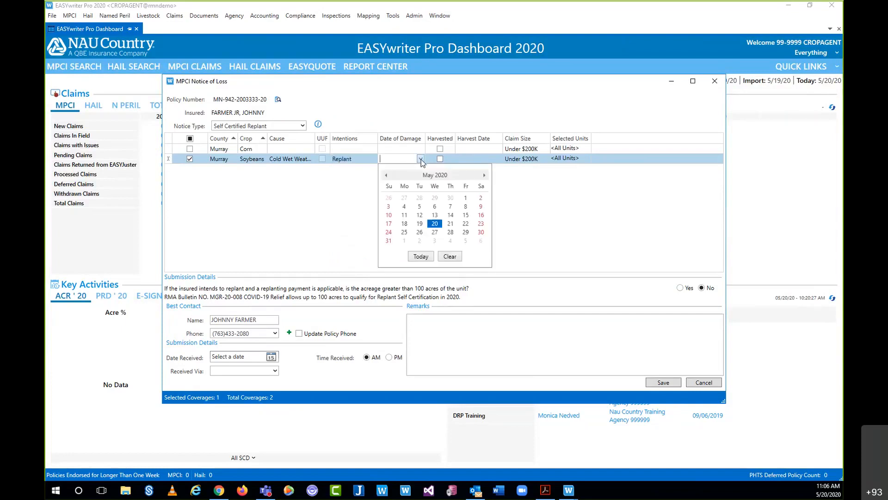
pyautogui.click(420, 224)
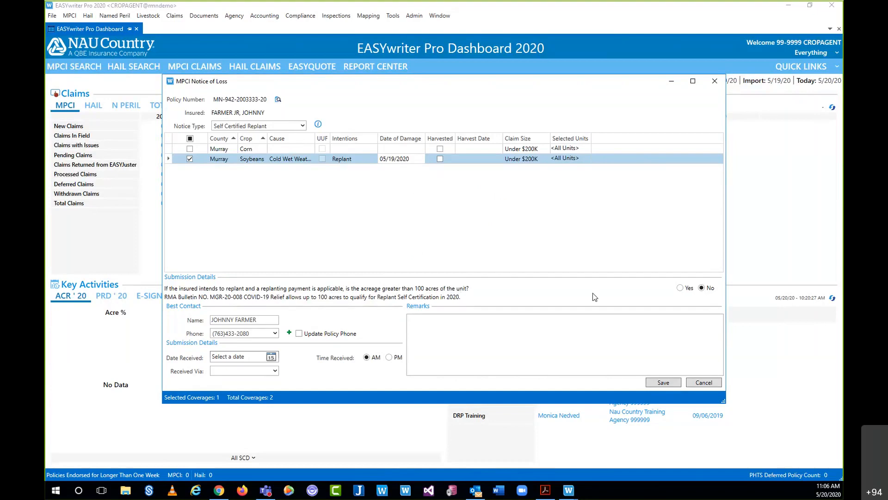
# - Answer No to the over-100-acres question and record the notice received 5/19/2020 via Email
pyautogui.click(712, 288)
pyautogui.click(272, 359)
pyautogui.click(244, 415)
pyautogui.click(276, 370)
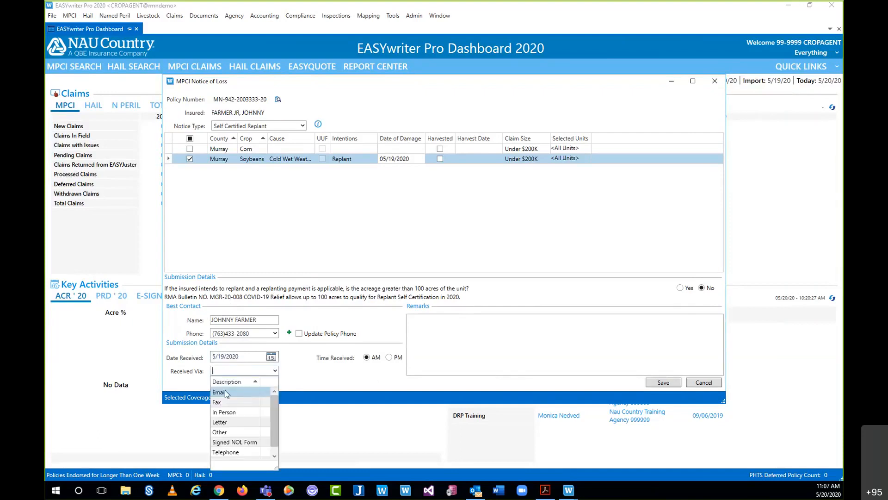
pyautogui.click(225, 393)
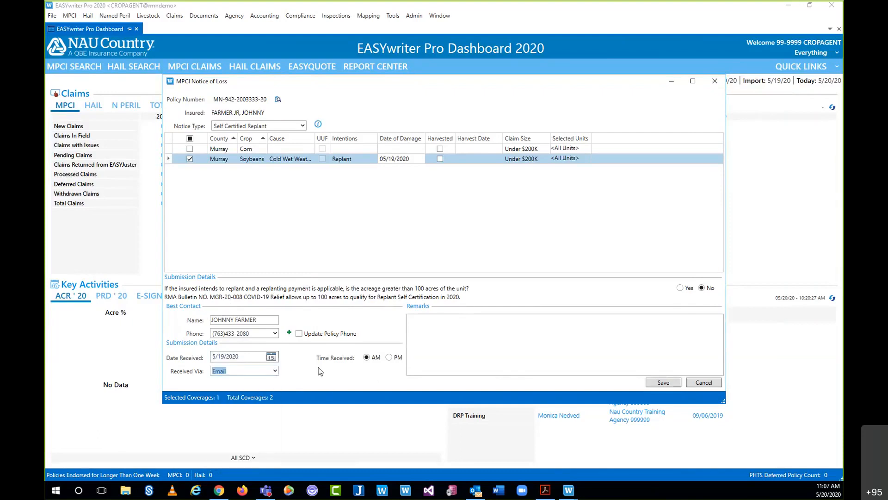
pyautogui.click(445, 330)
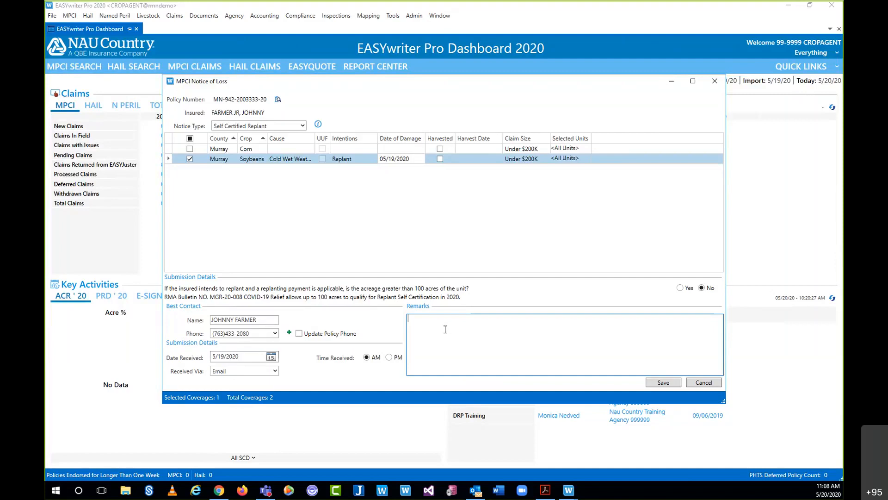
# - Enter the remark 'Please send replant auth form via email.' followed by the contact's e-mail address
pyautogui.write('Please send replant auth form via a')
pyautogui.press('BackSpace')
pyautogui.write('ma')
pyautogui.press('BackSpace')
pyautogui.press('BackSpace')
pyautogui.write('email. ')
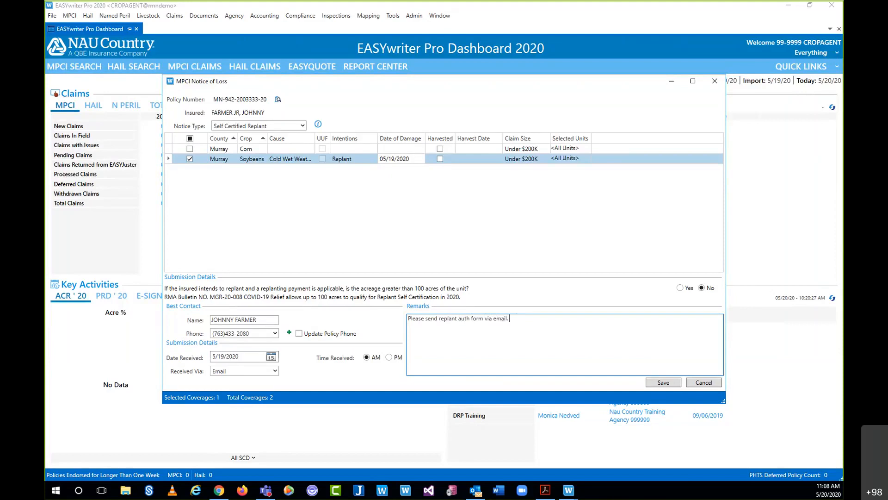
# - Save the Notice of Loss and close the confirmation dialog
pyautogui.click(664, 382)
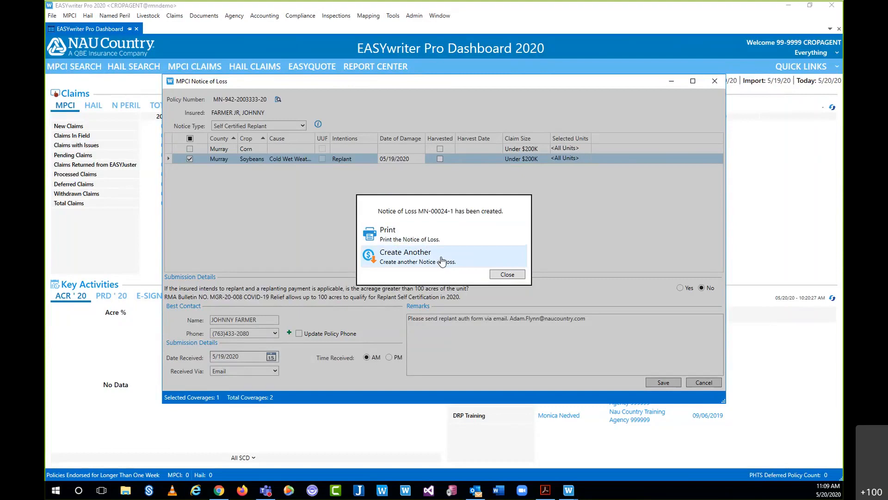
pyautogui.click(507, 275)
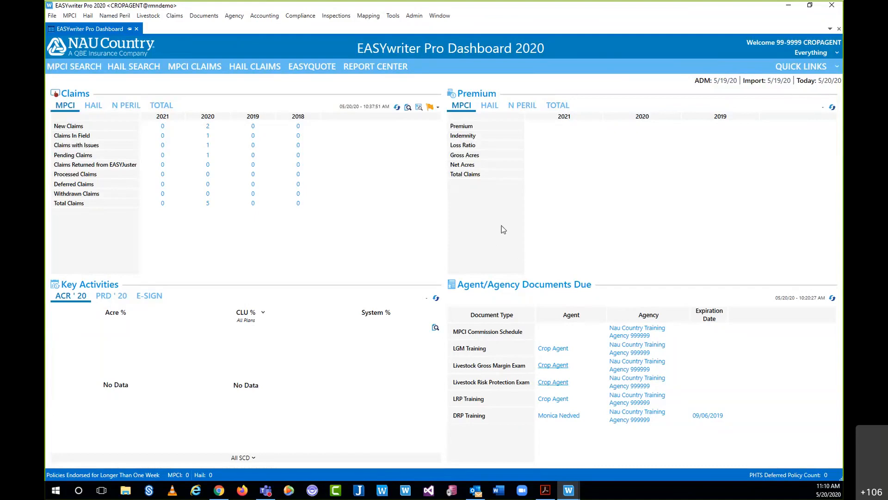
# - In Claim Manager, refresh the claims and view the corn claim's Self Certification PDF
pyautogui.moveTo(568, 489)
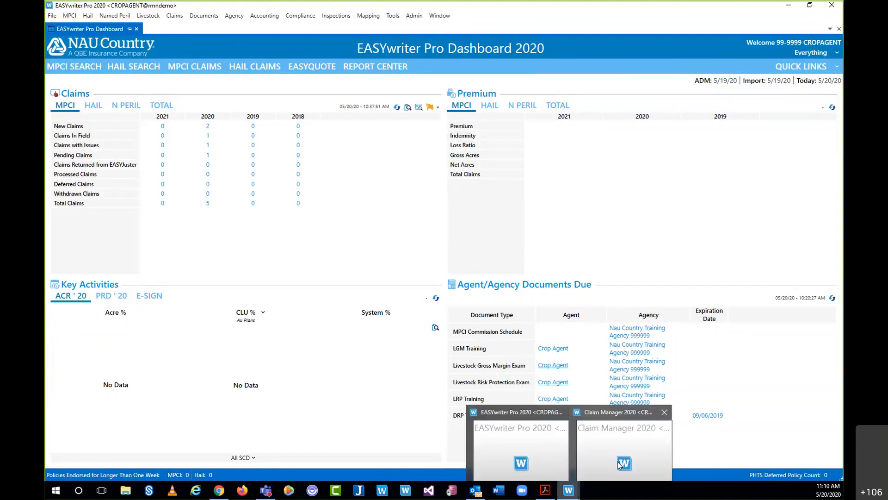
pyautogui.click(620, 465)
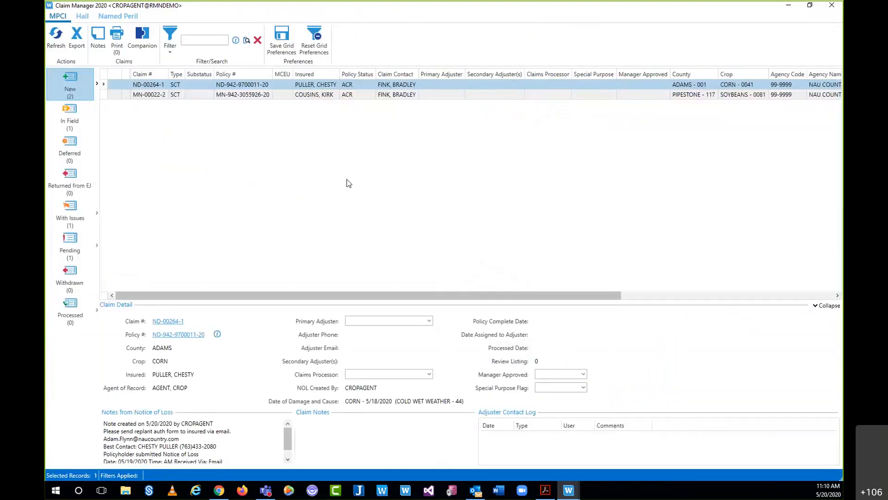
pyautogui.click(54, 35)
pyautogui.click(56, 32)
pyautogui.click(121, 41)
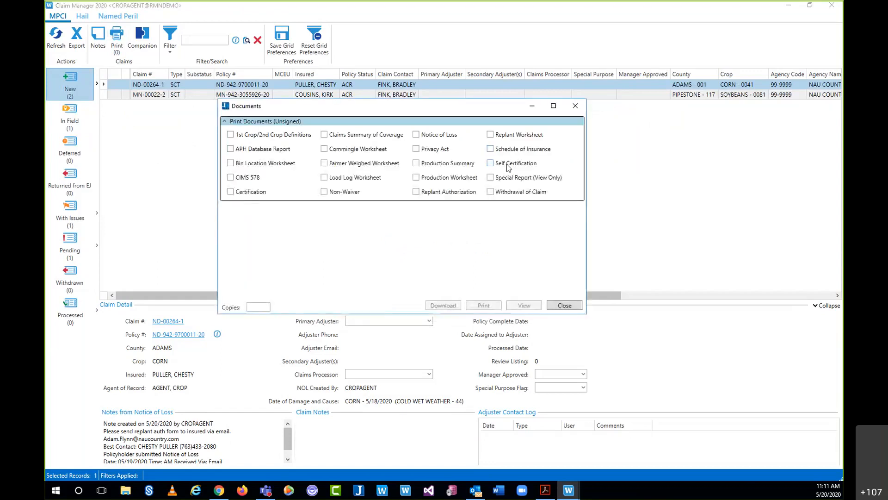
pyautogui.click(522, 307)
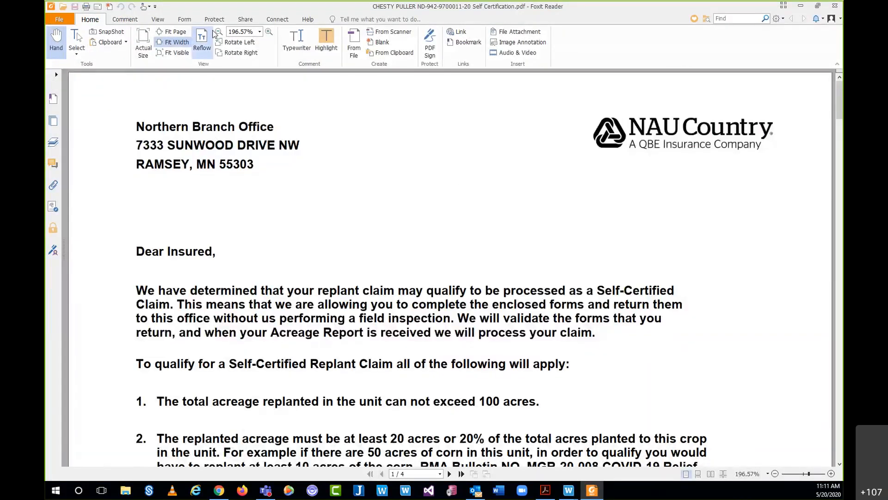
# - Zoom the cover letter out to 100% and scroll down through it
pyautogui.click(219, 32)
pyautogui.click(218, 32)
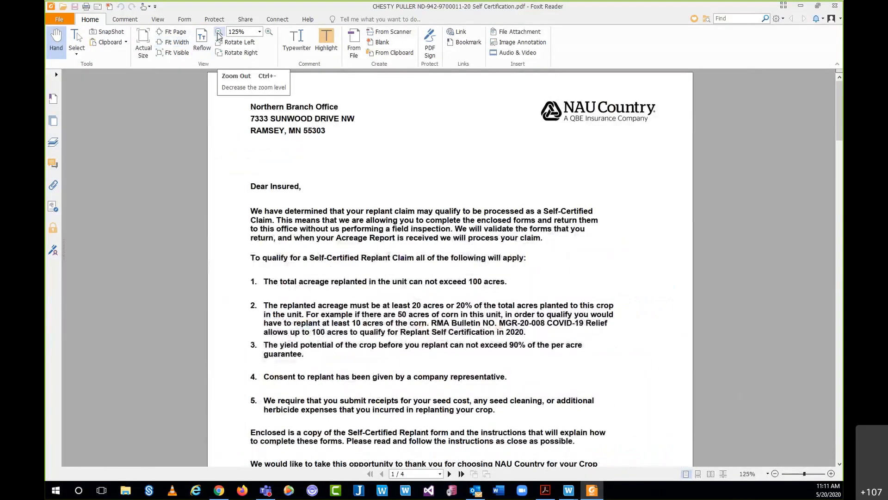
pyautogui.click(219, 32)
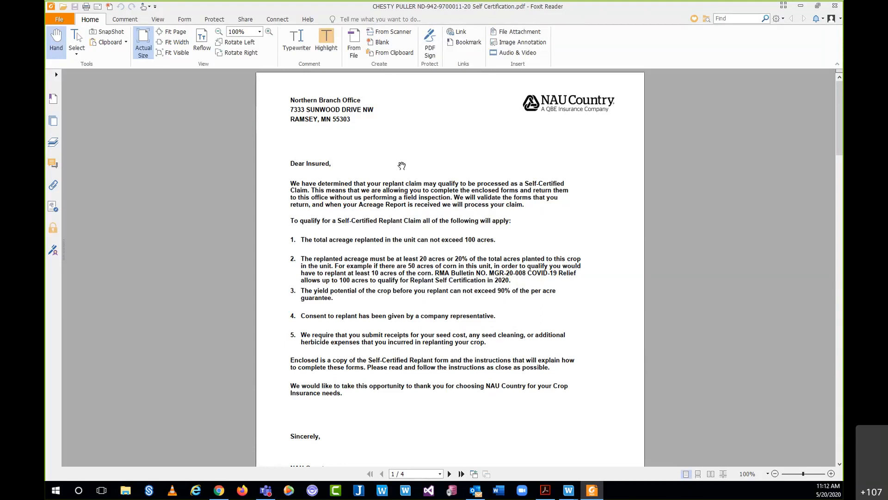
pyautogui.scroll(-4, 672, 233)
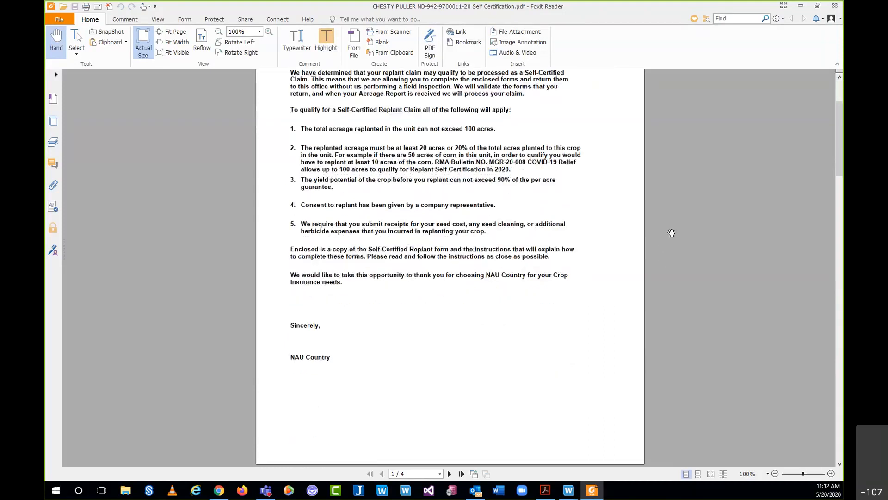
pyautogui.scroll(-18, 672, 233)
# - Scroll through page 2's completion instructions table, then advance to page 3's Self Certification Worksheet
pyautogui.moveTo(839, 225); pyautogui.dragTo(838, 215)
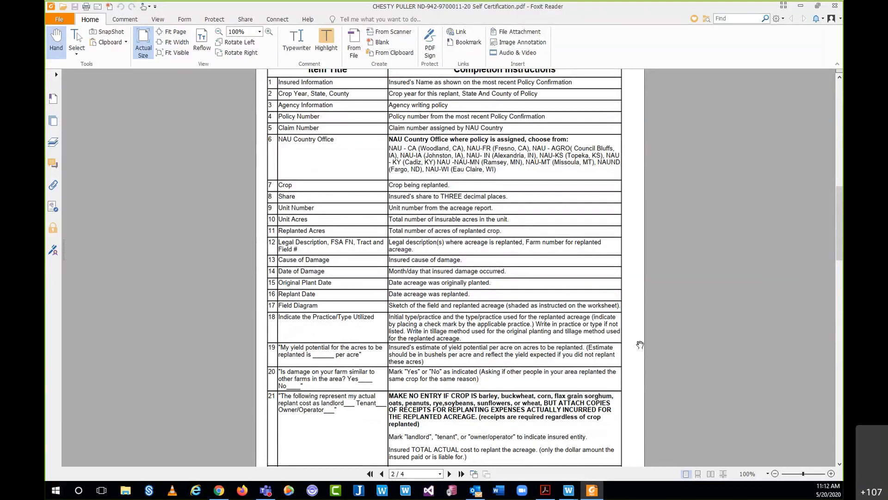
pyautogui.moveTo(837, 237); pyautogui.dragTo(838, 225)
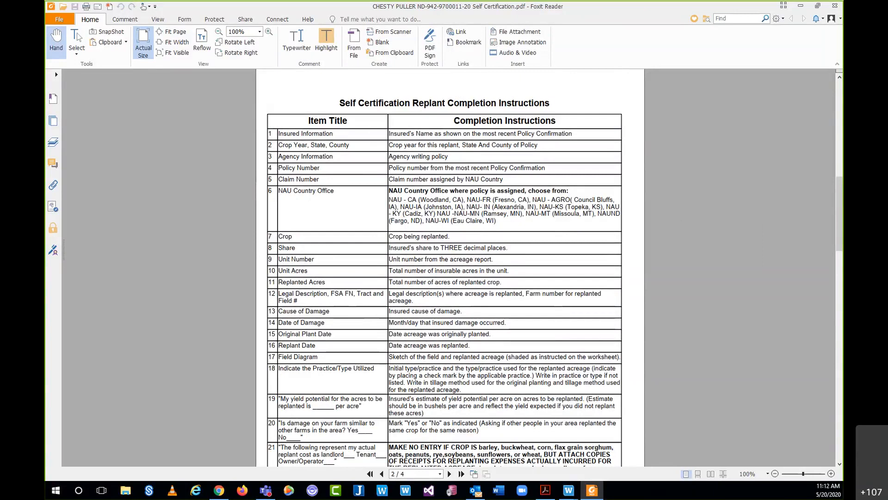
pyautogui.moveTo(836, 245); pyautogui.dragTo(836, 220)
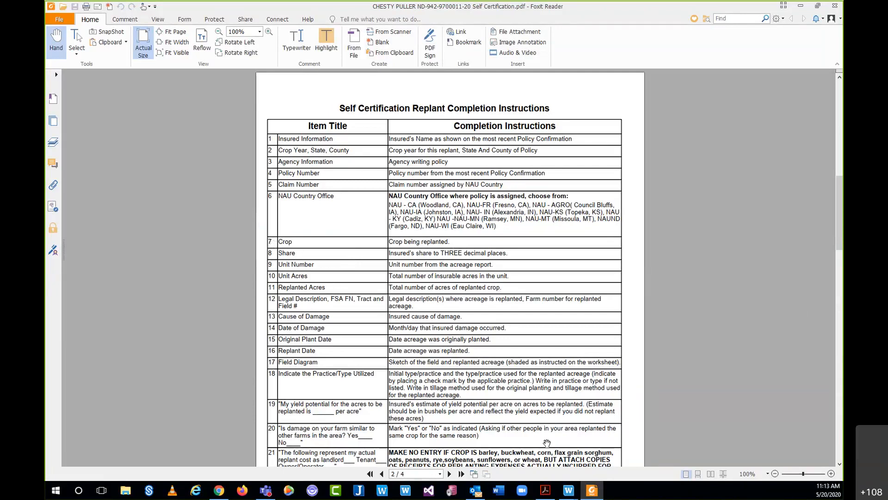
pyautogui.click(448, 474)
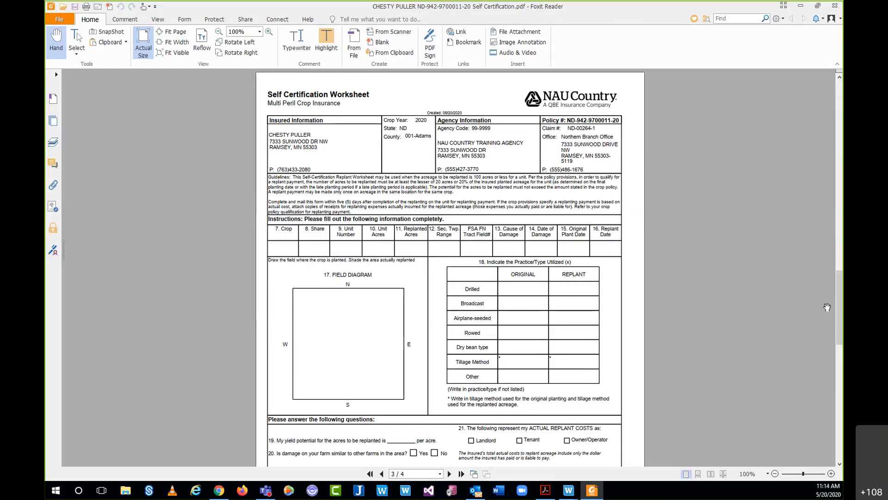
# - Scroll down through the rest of the page 3 worksheet to the top of page 4's reviewer section
pyautogui.moveTo(841, 307); pyautogui.dragTo(841, 326)
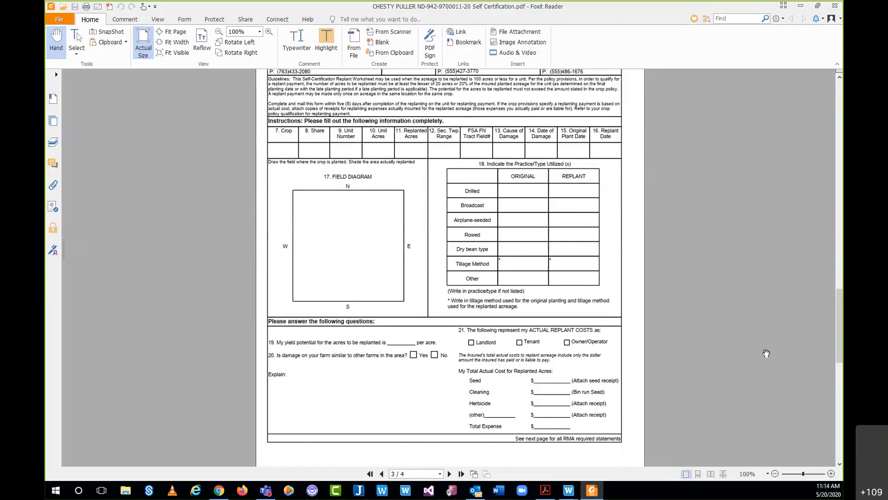
pyautogui.moveTo(840, 352); pyautogui.dragTo(839, 394)
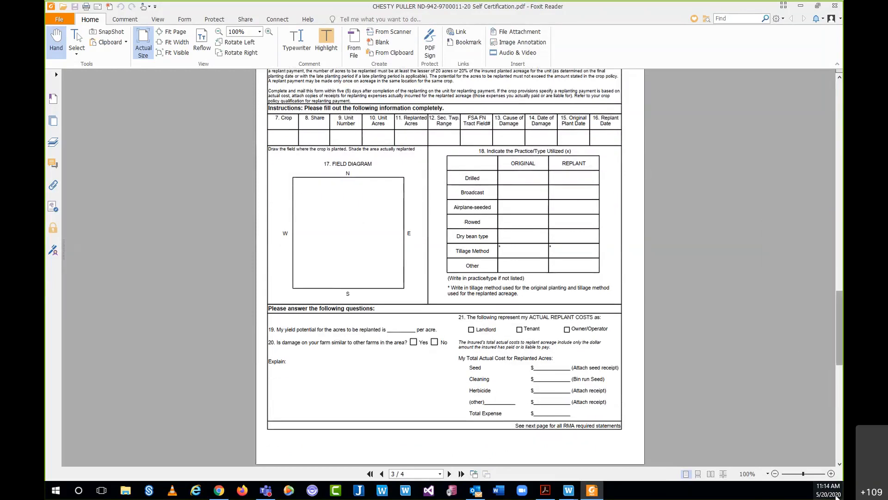
pyautogui.click(840, 464)
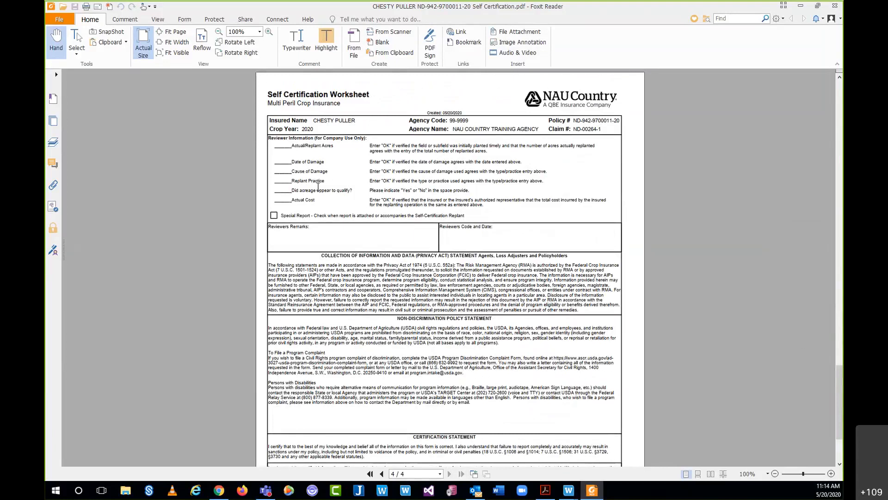
# - Scroll back from the end of page 4 to the top of the page 3 worksheet
pyautogui.scroll(-3, 374, 172)
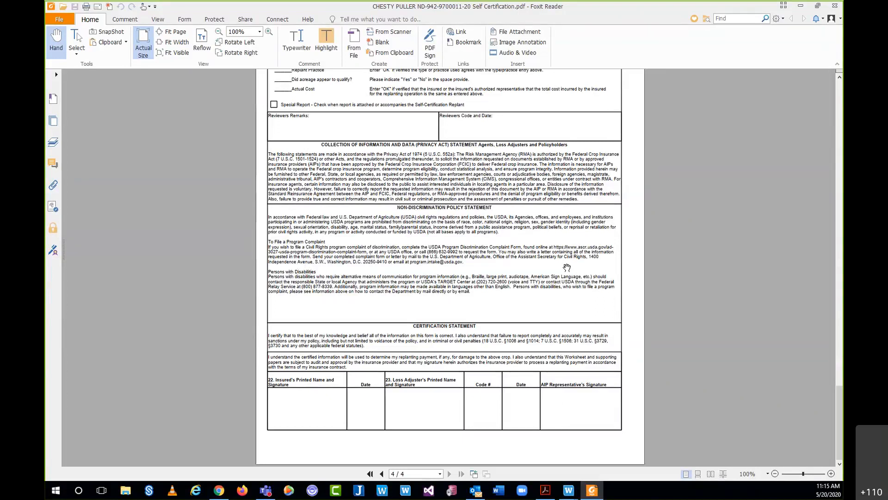
pyautogui.scroll(15, 555, 271)
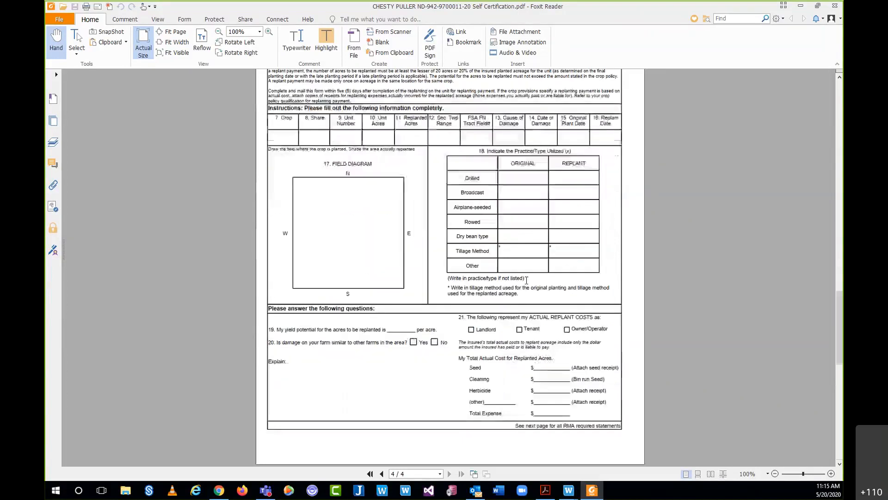
pyautogui.scroll(-1, 527, 280)
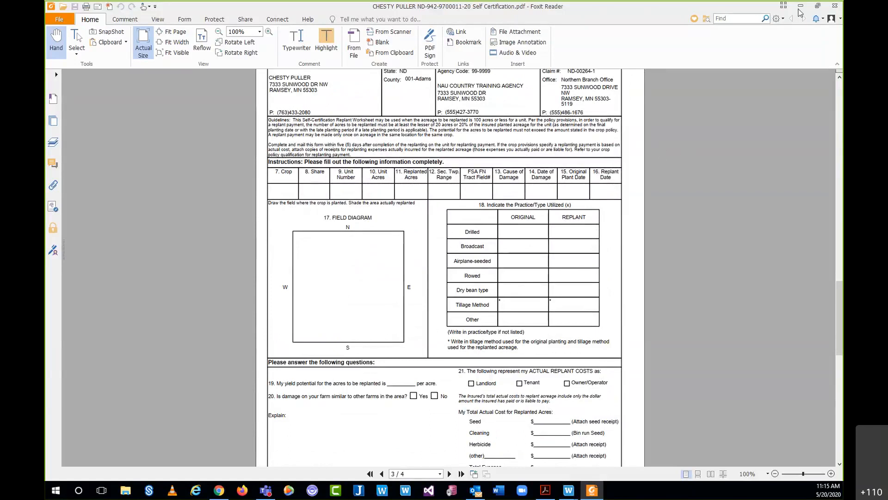
# - Minimize Foxit Reader and close the Documents window to return to the new claims list
pyautogui.click(801, 6)
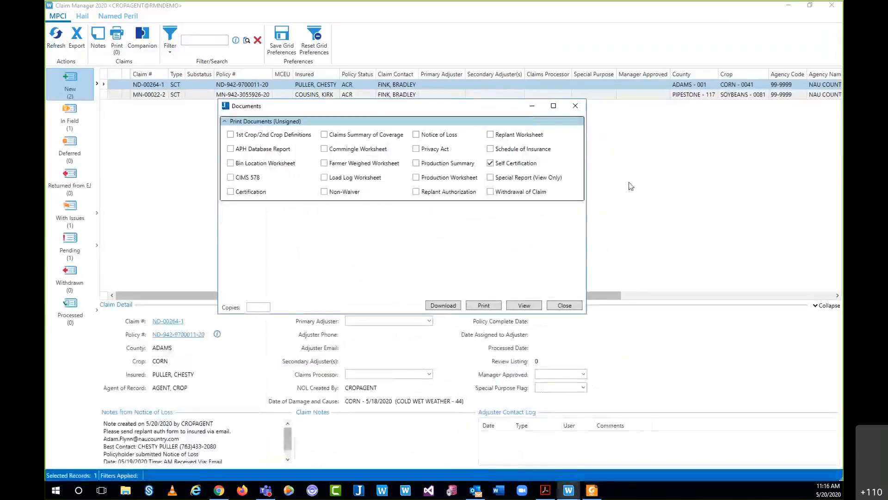
pyautogui.click(575, 105)
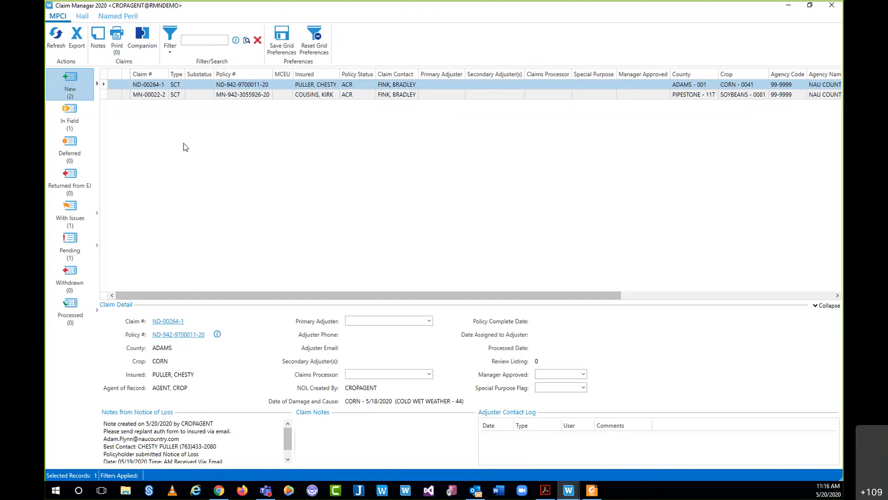
pyautogui.click(56, 37)
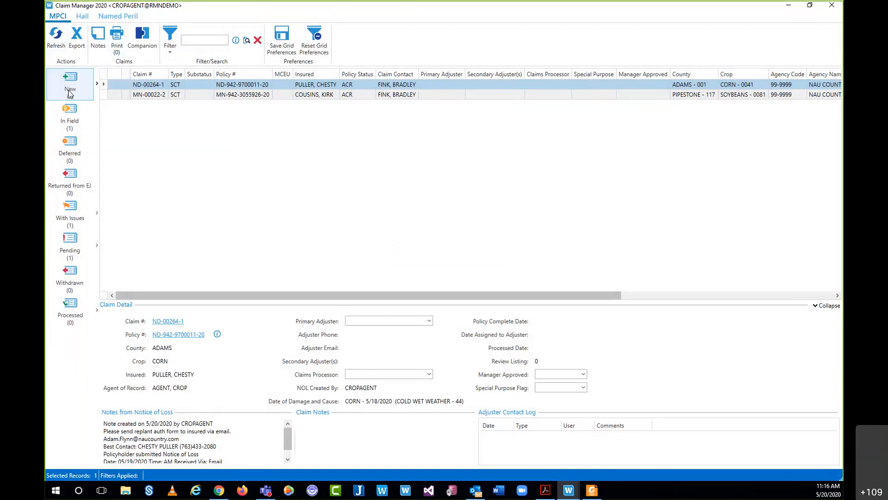
pyautogui.click(118, 39)
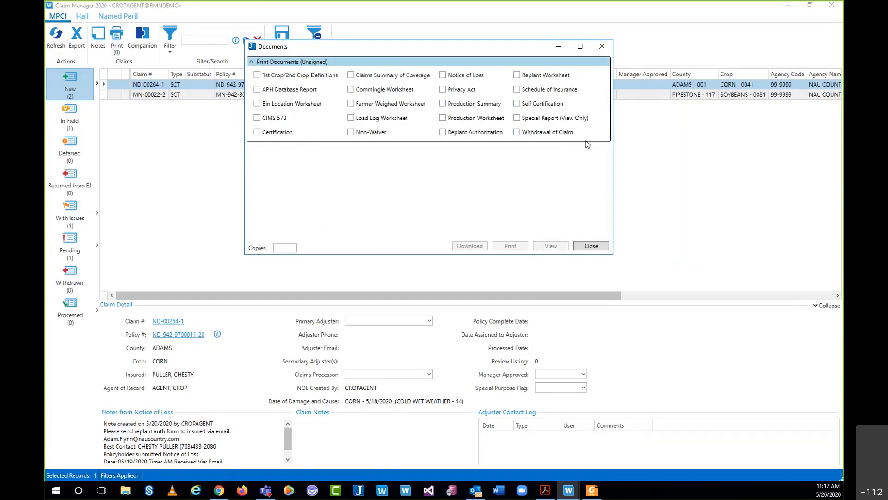
pyautogui.click(600, 45)
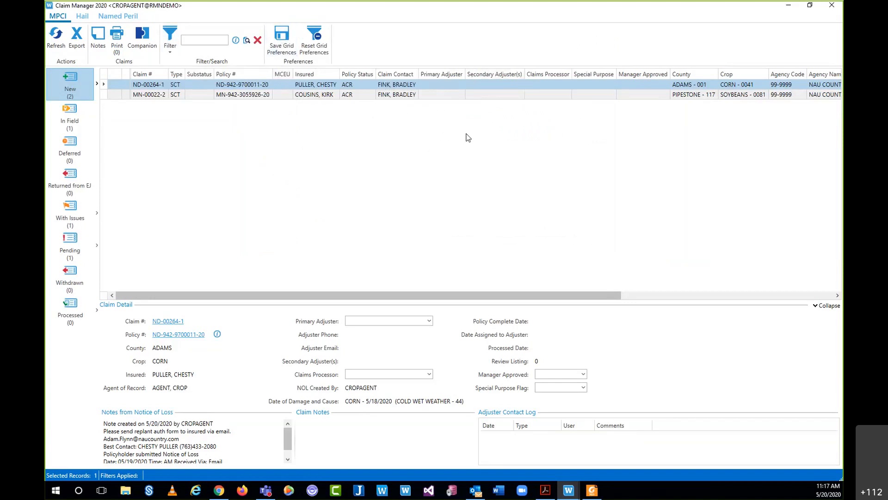
# - Move Primary Adjuster beside Substatus, save the grid layout, then place it after Secondary Adjuster(s)
pyautogui.moveTo(436, 76); pyautogui.dragTo(215, 76)
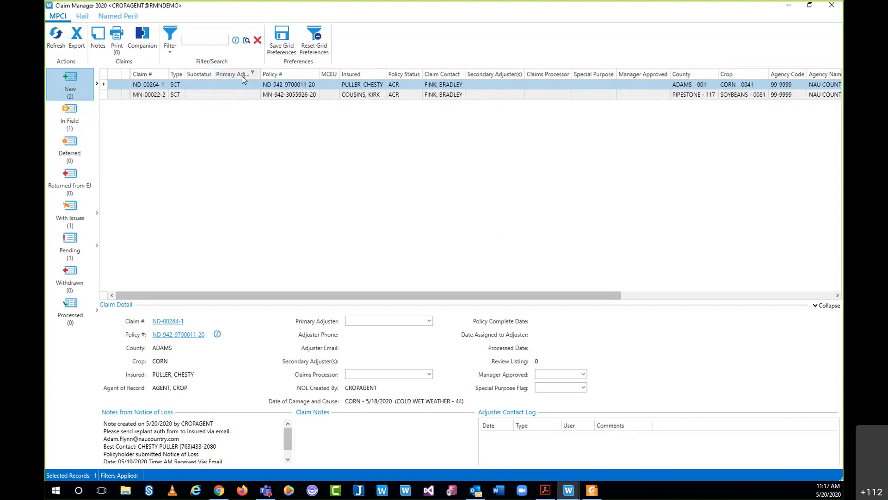
pyautogui.click(287, 44)
pyautogui.moveTo(242, 74); pyautogui.dragTo(536, 70)
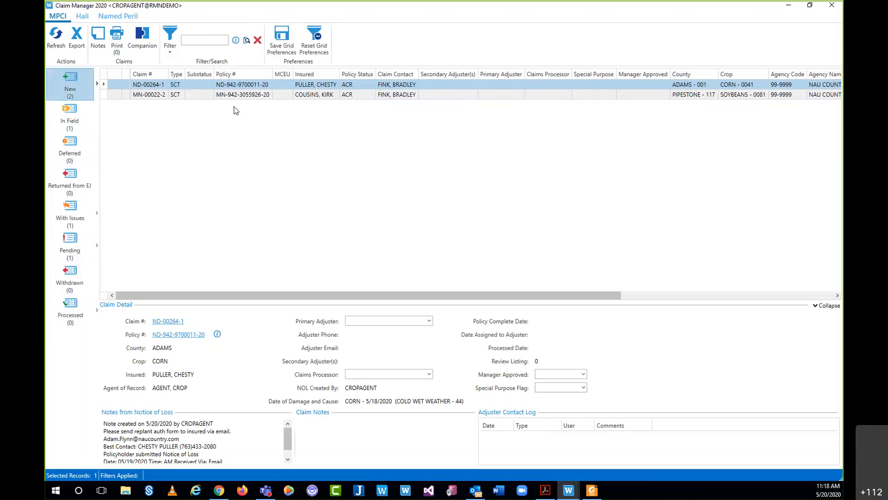
# - Preview the Pipestone soybean and Adams County corn claims, then switch to the In Field list
pyautogui.click(238, 95)
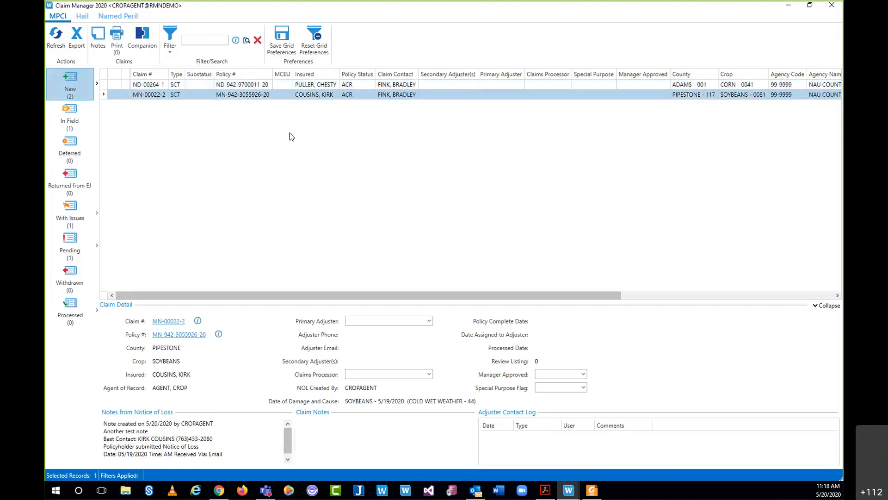
pyautogui.click(248, 86)
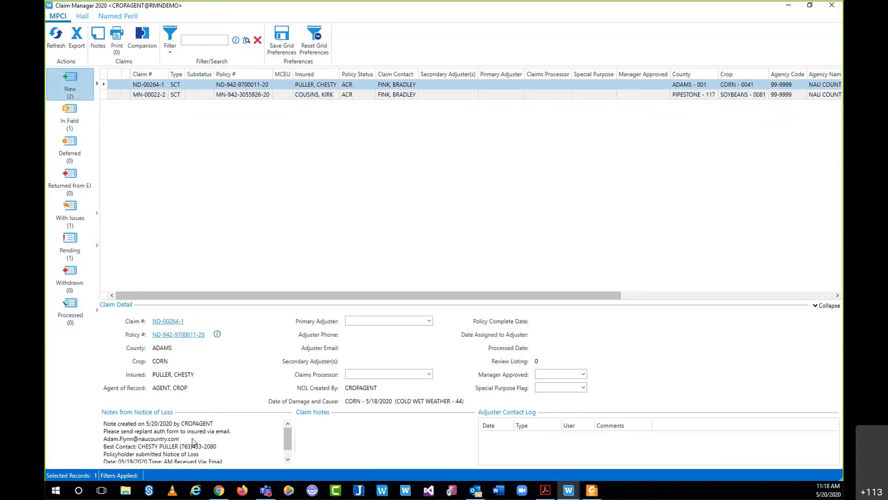
pyautogui.click(253, 94)
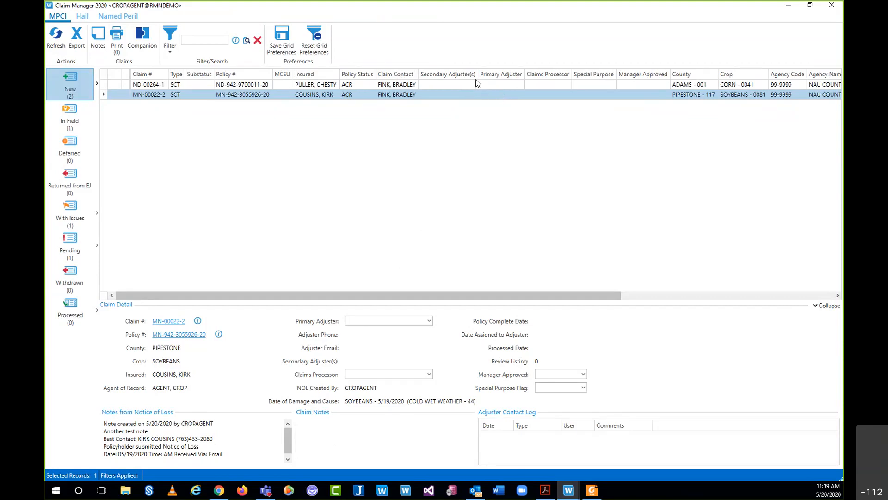
pyautogui.click(78, 119)
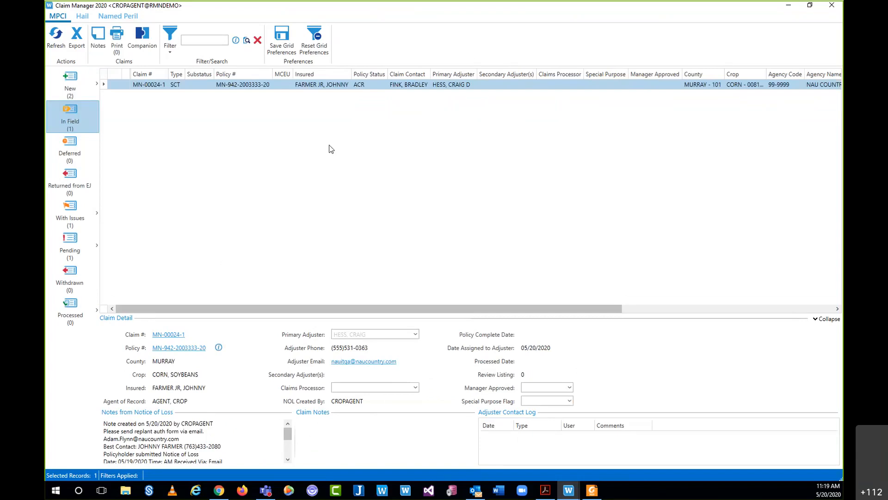
# - Open the Deferred category, which holds no claims
pyautogui.click(89, 152)
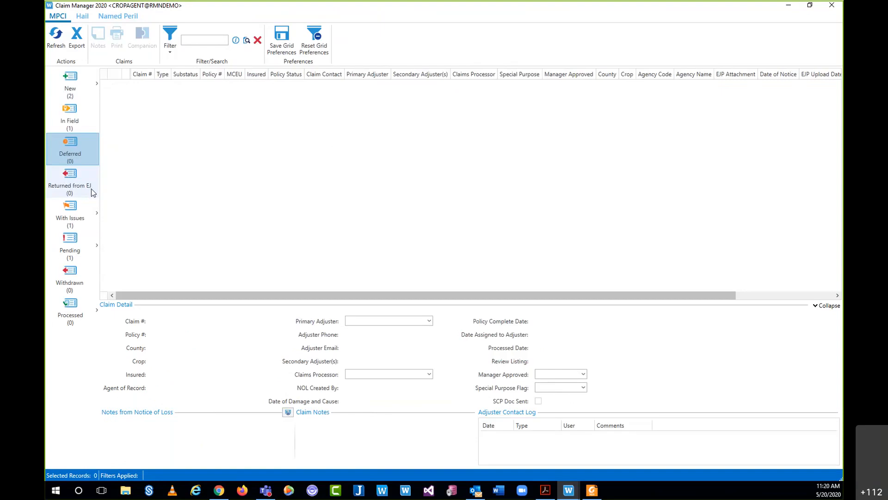
# - Check the With Issues category and its sub-categories, then switch to the Pending claims list
pyautogui.click(75, 214)
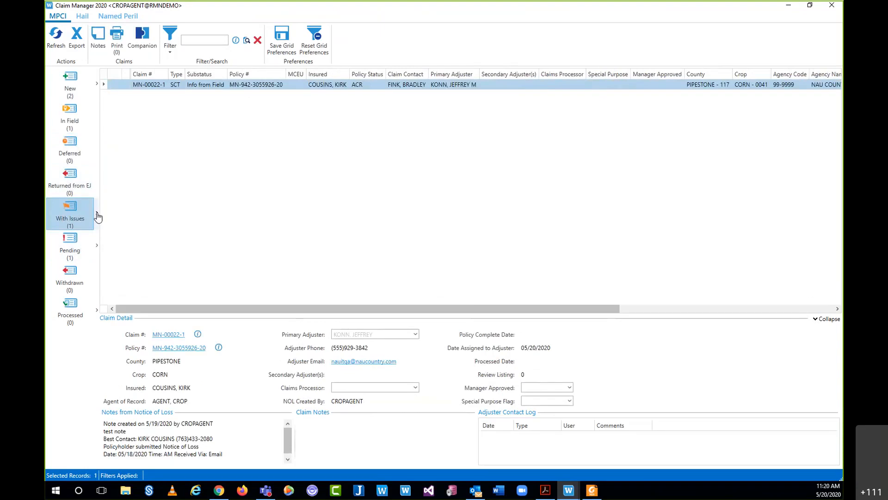
pyautogui.click(97, 215)
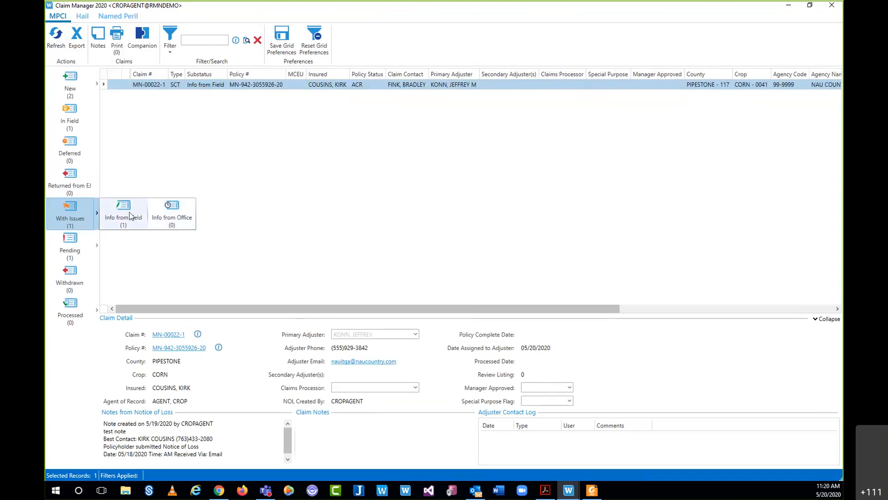
pyautogui.click(207, 107)
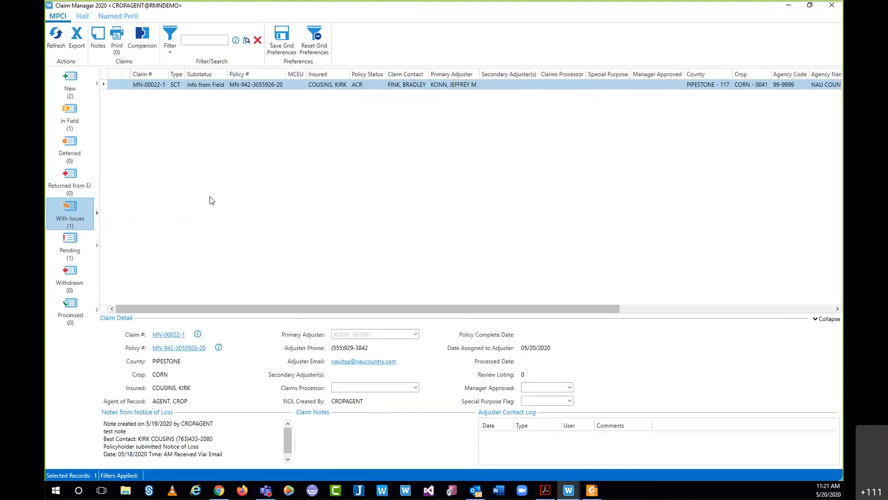
pyautogui.click(74, 247)
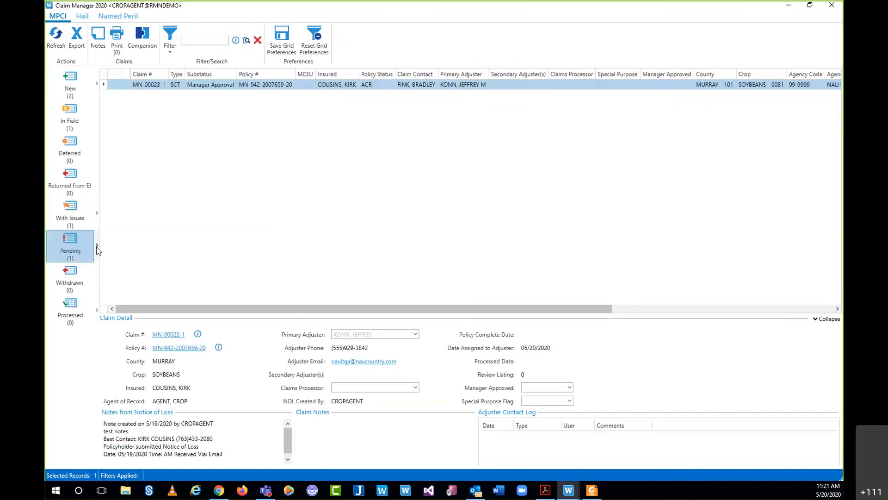
# - Expand the Pending category's sub-categories
pyautogui.click(97, 247)
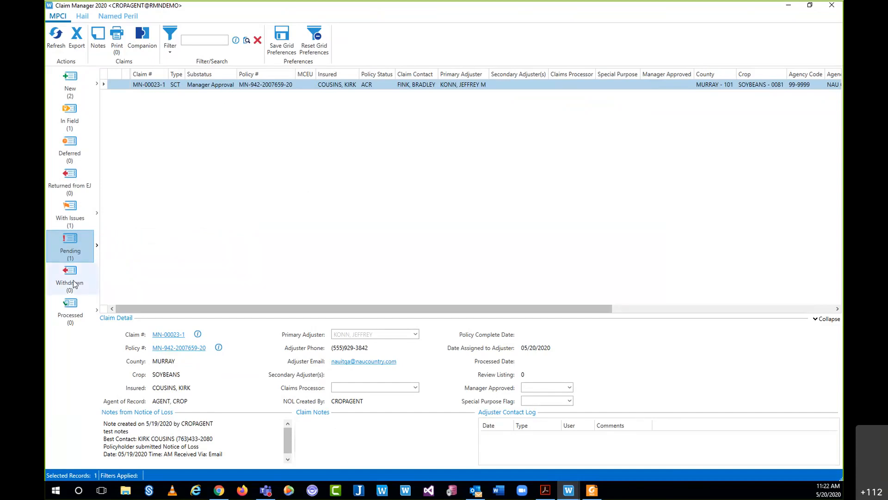
# - Browse the Processed, Withdrawn, Pending, With Issues, In Field and New claim lists
pyautogui.click(74, 315)
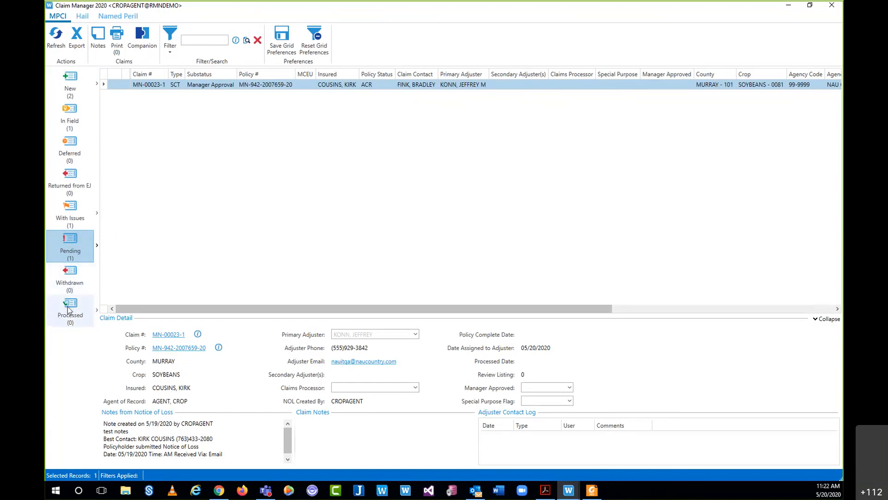
pyautogui.click(76, 278)
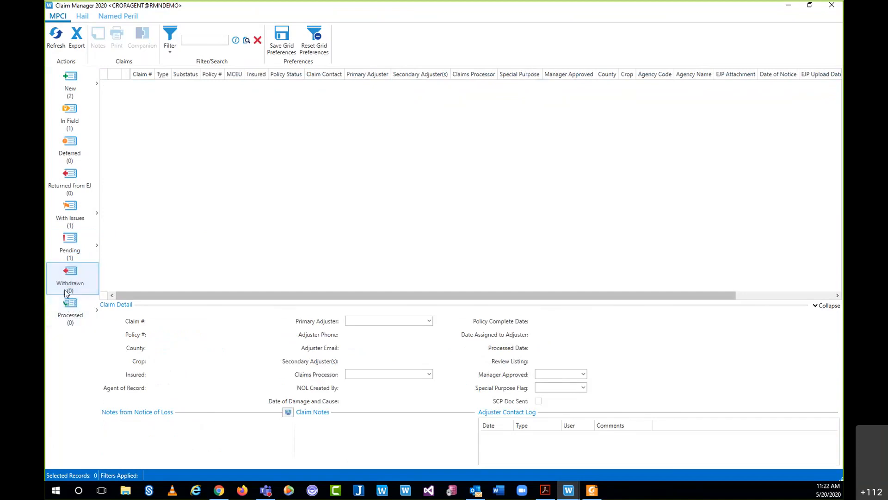
pyautogui.click(64, 238)
pyautogui.click(70, 213)
pyautogui.click(70, 129)
pyautogui.click(69, 88)
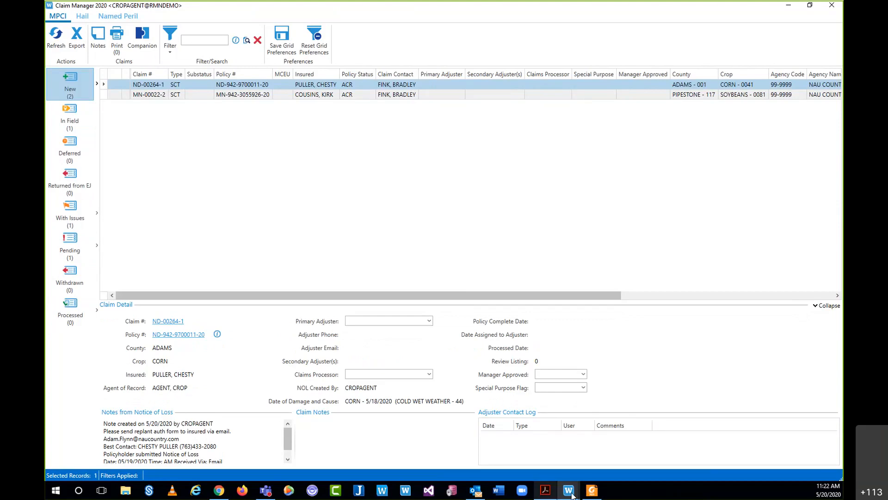
# - Show only the In Field claims, then bring EASYwriter Pro back to the front
pyautogui.moveTo(568, 488)
pyautogui.click(70, 116)
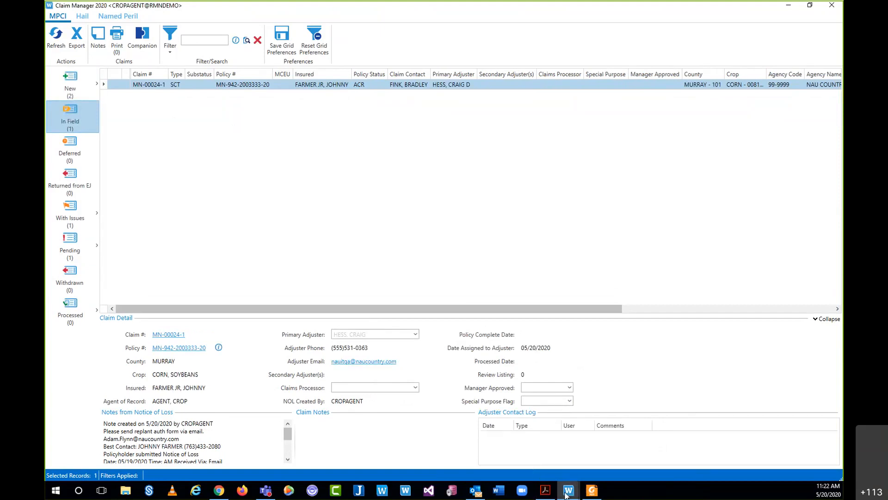
pyautogui.moveTo(568, 489)
pyautogui.click(524, 442)
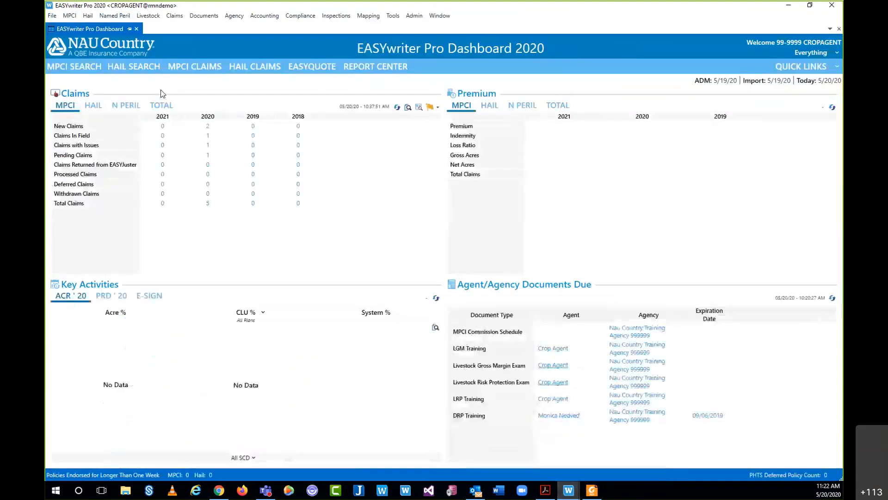
pyautogui.click(87, 67)
pyautogui.write('2003')
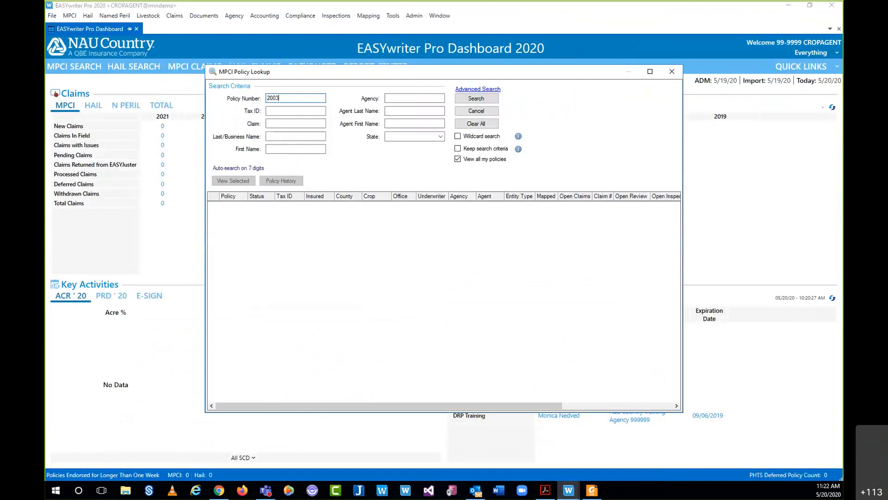
pyautogui.write('203')
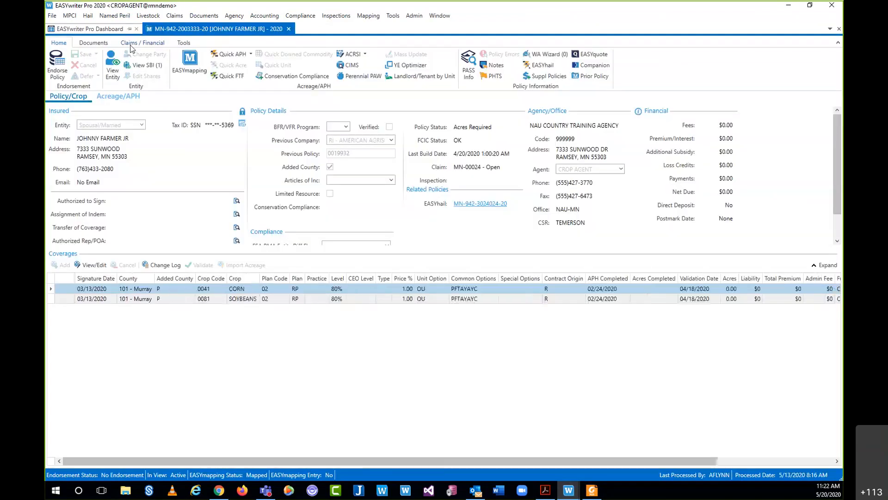
pyautogui.click(150, 44)
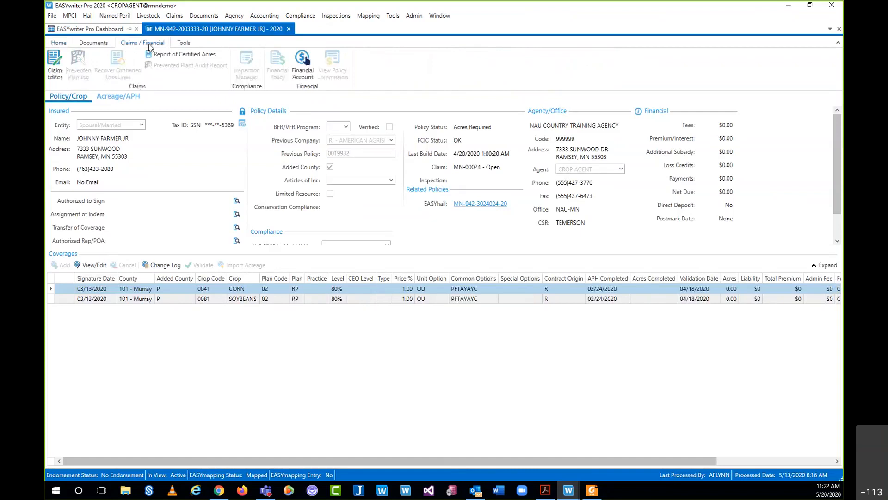
pyautogui.click(62, 43)
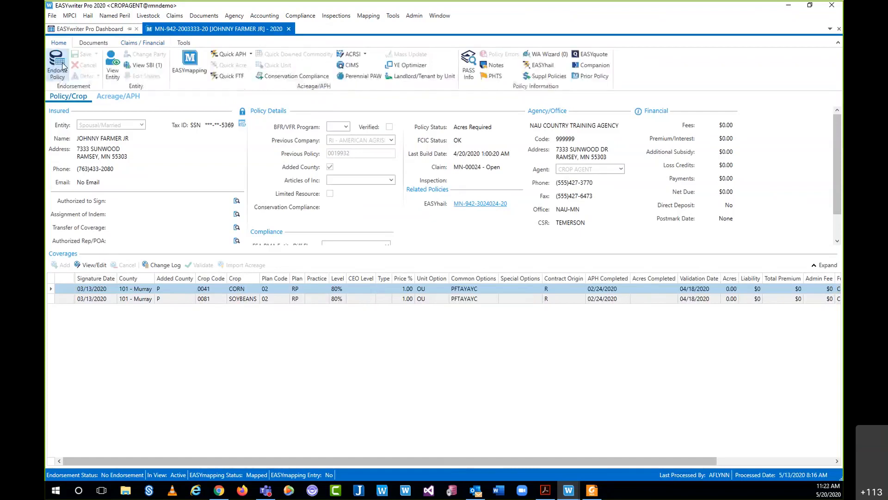
pyautogui.click(149, 42)
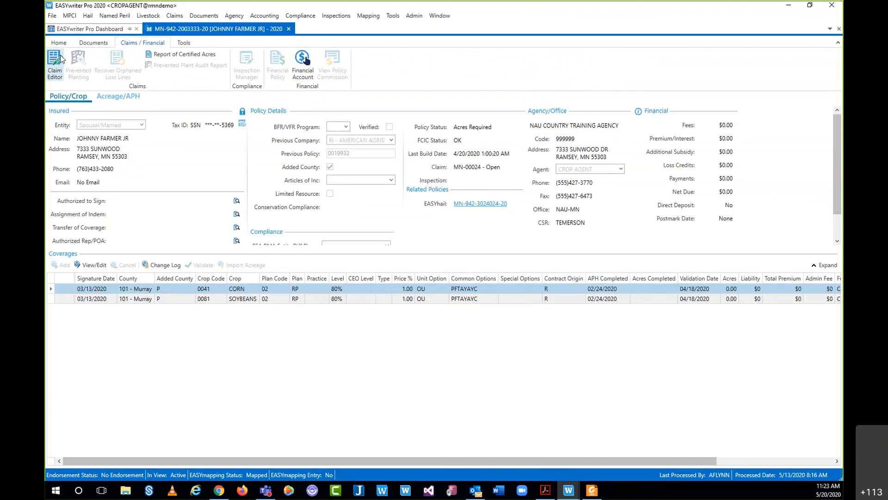
pyautogui.click(52, 69)
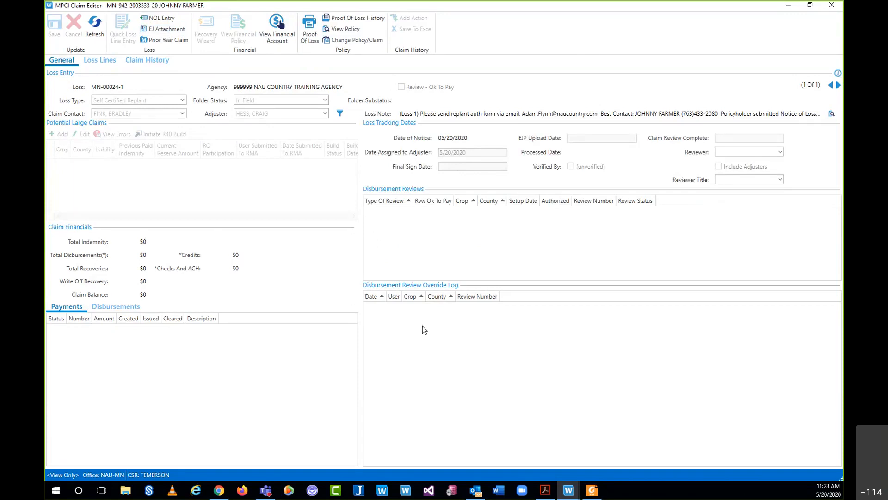
# - Show the Loss Lines page of claim MN-00024-1, which has no loss lines or acreage yet
pyautogui.click(99, 61)
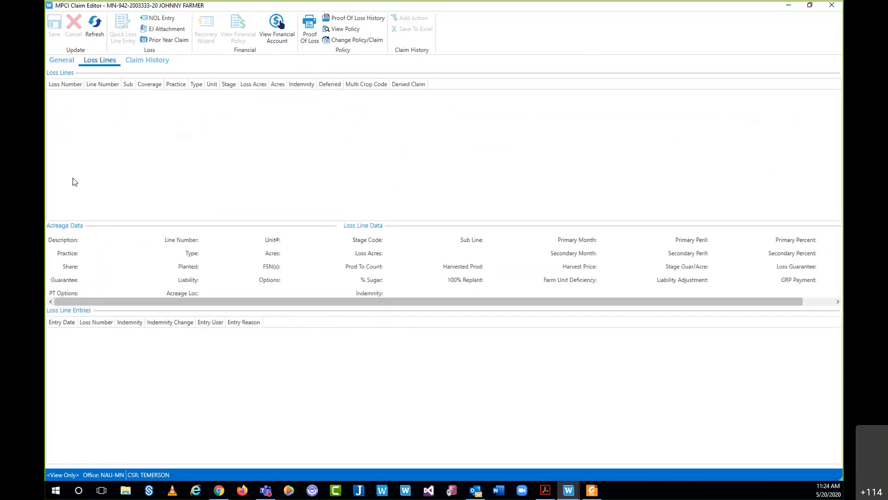
# - Review the four Claim History entries, including the 11:08 AM New Loss Notice, then return to General
pyautogui.click(155, 63)
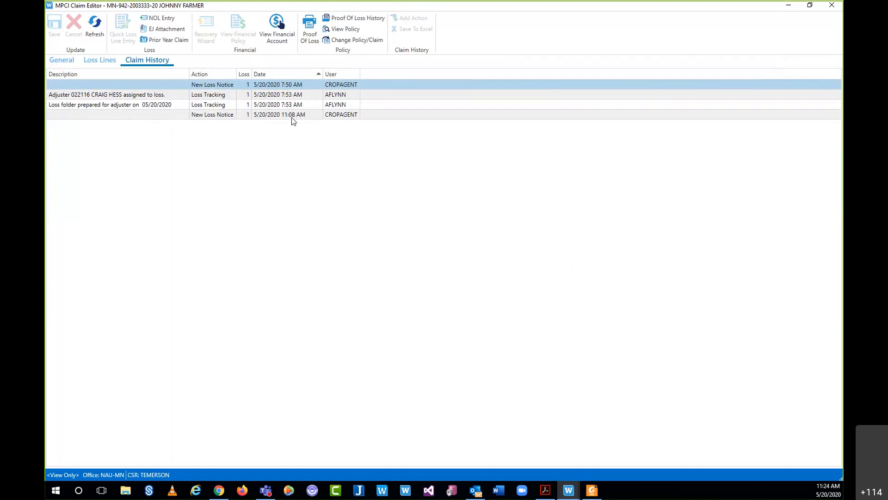
pyautogui.click(267, 116)
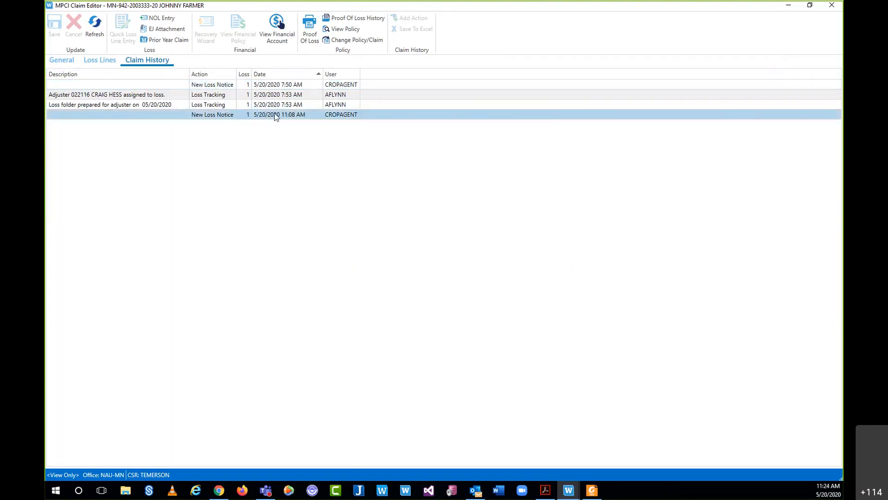
pyautogui.click(72, 58)
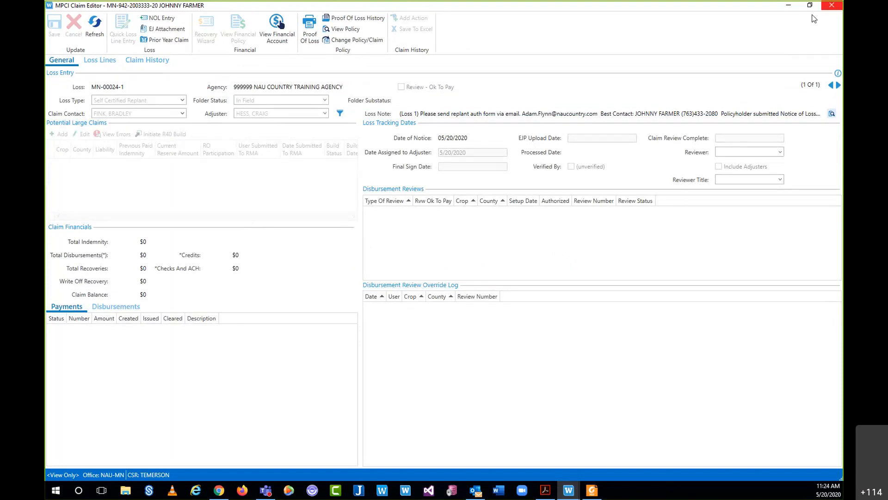
# - Close the MPCI Claim Editor and bring Claim Manager's In Field claims list back to front
pyautogui.click(832, 6)
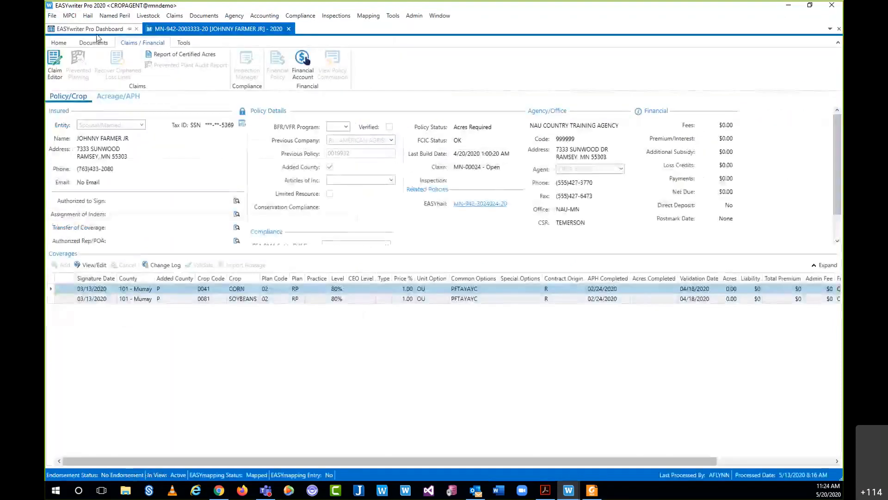
pyautogui.click(569, 491)
pyautogui.click(624, 451)
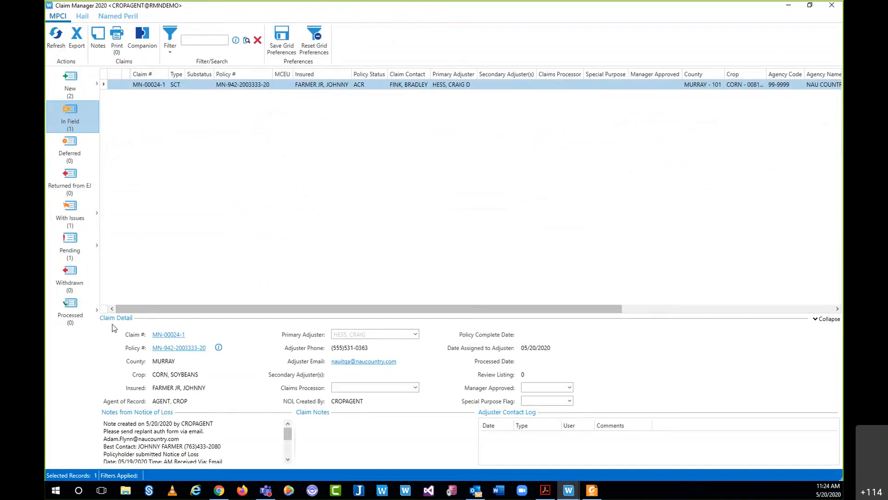
pyautogui.click(172, 334)
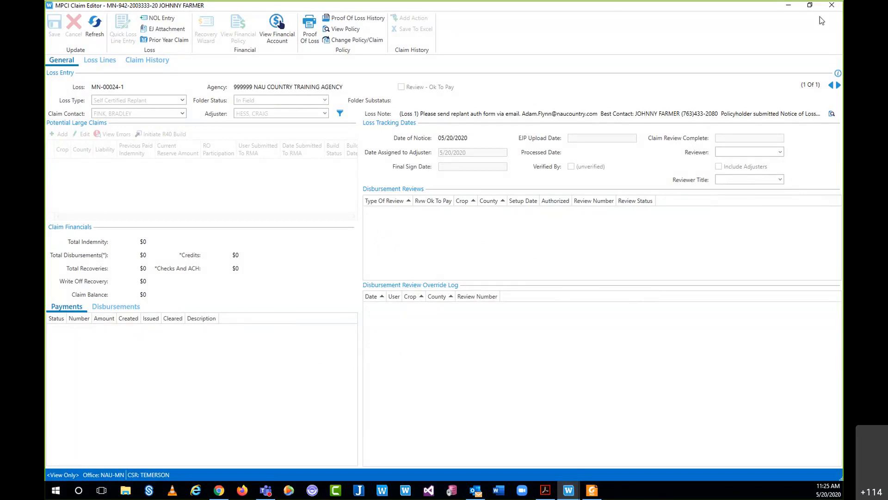
pyautogui.click(830, 6)
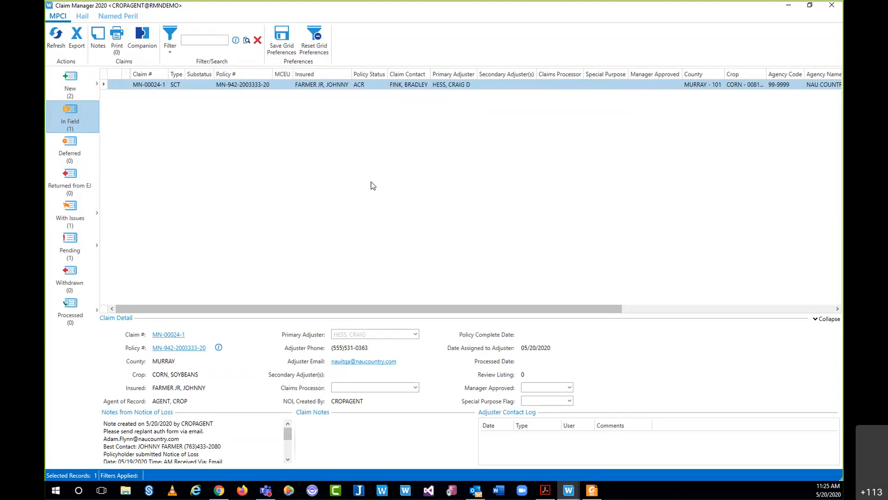
# - Log in to the NAU Country mobile app with the account password
pyautogui.click(836, 5)
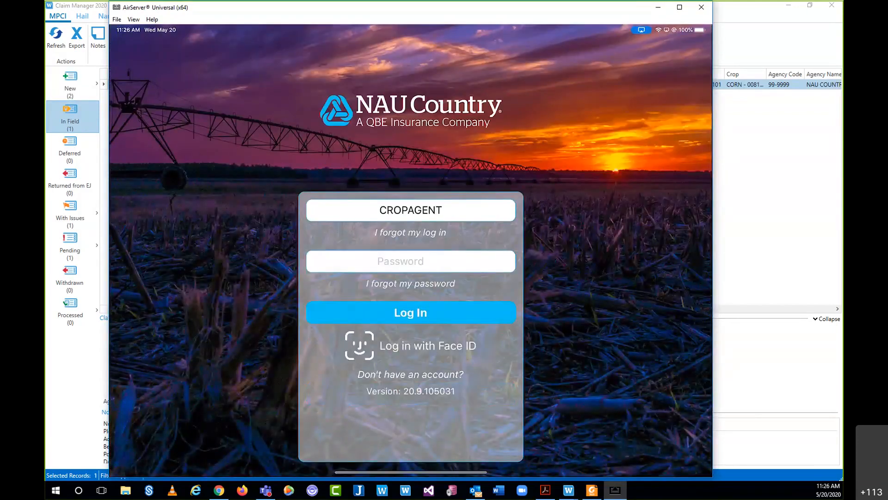
pyautogui.click(410, 262)
pyautogui.write('•')
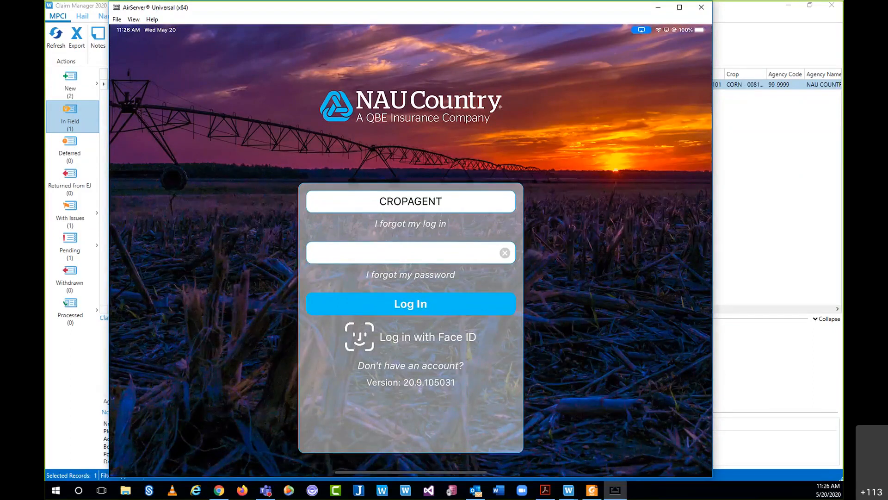
pyautogui.press('Return')
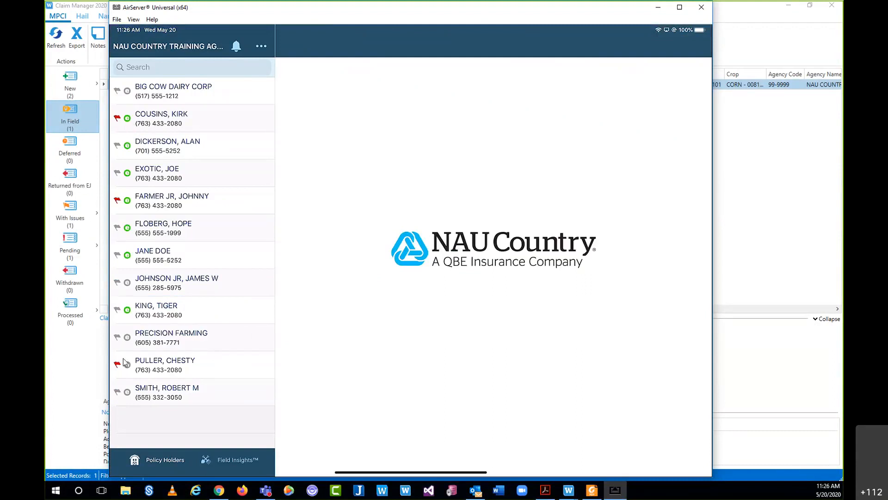
# - Open the matching policyholder's Murray County policy and view its MPCI claim
pyautogui.click(171, 200)
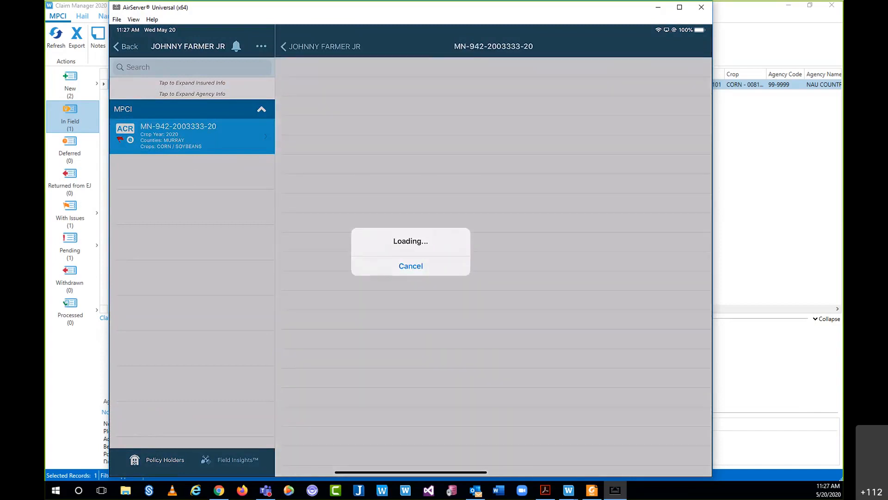
pyautogui.scroll(-10, 494, 267)
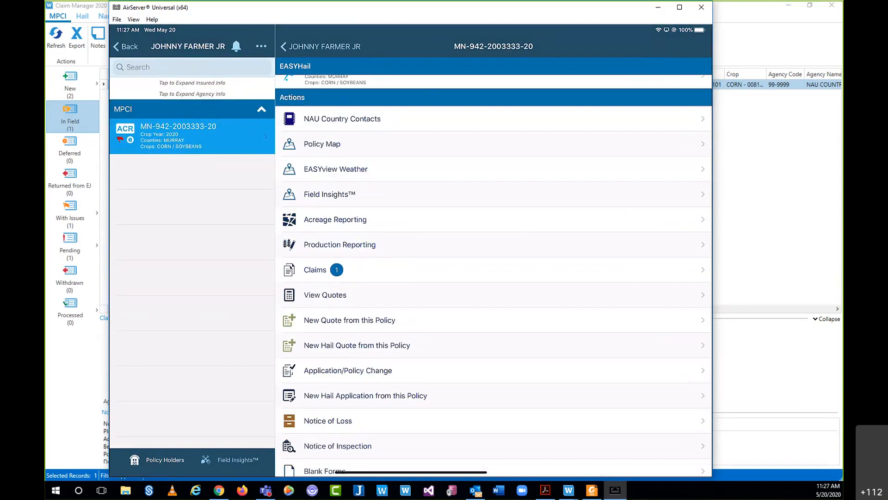
pyautogui.click(322, 270)
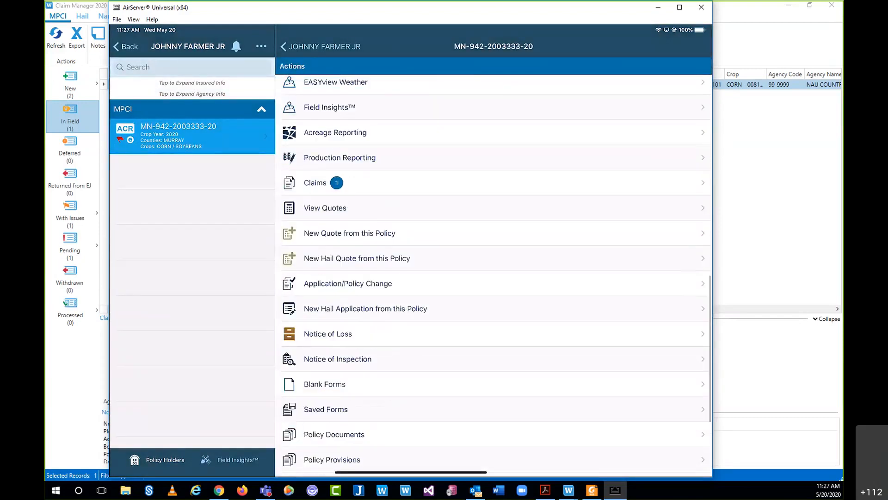
# - Start a Self Certified Replant notice of loss for Murray County, then minimize AirServer
pyautogui.click(328, 333)
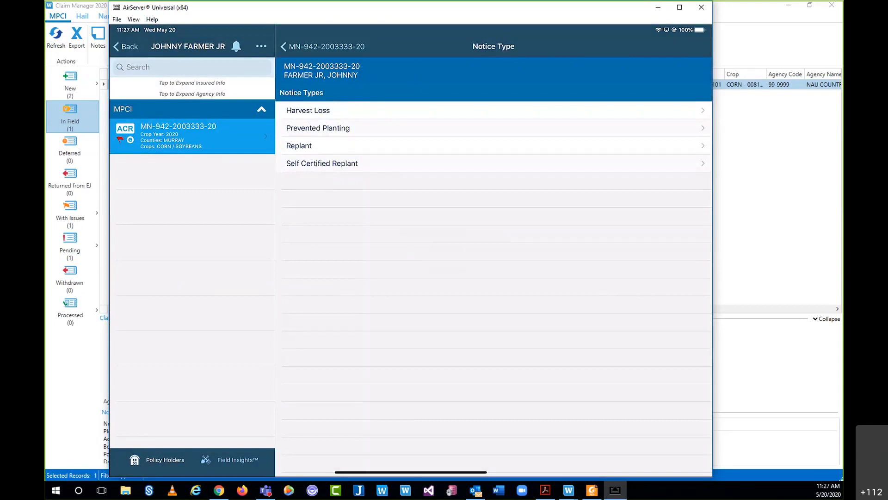
pyautogui.click(321, 163)
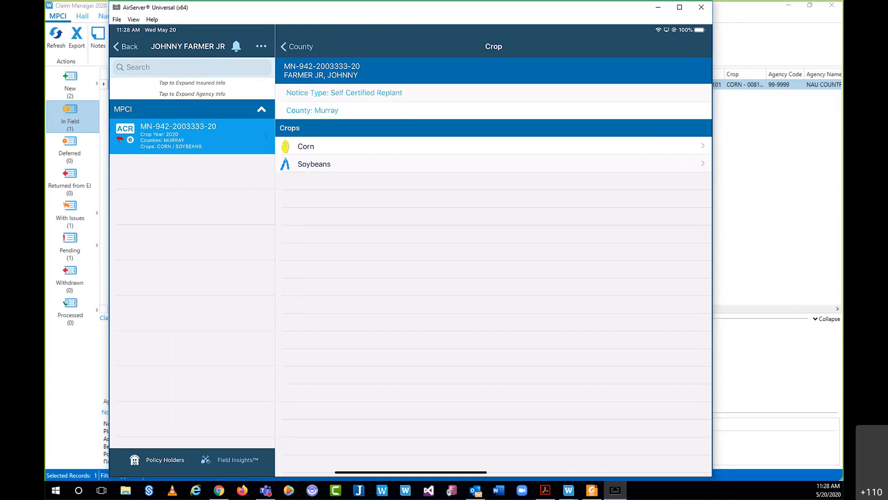
pyautogui.click(657, 8)
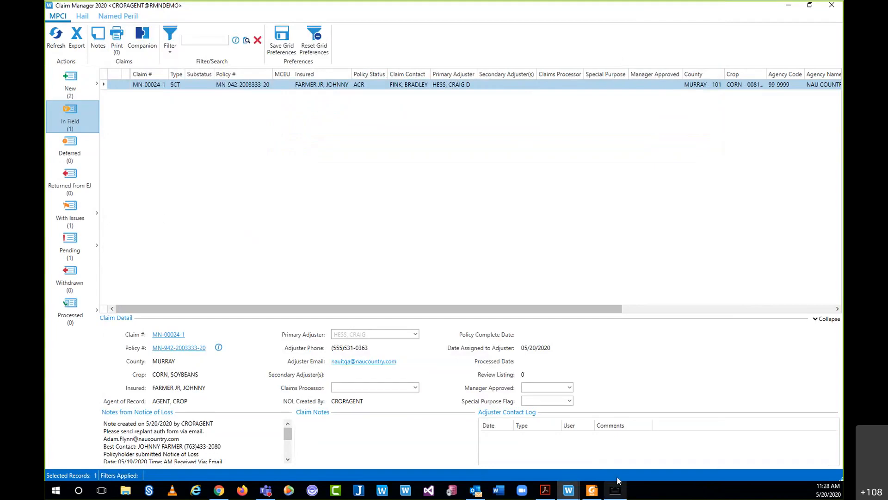
# - Restore and re-minimize AirServer, then switch to the SCT Process Checklist PDF in Acrobat
pyautogui.click(615, 489)
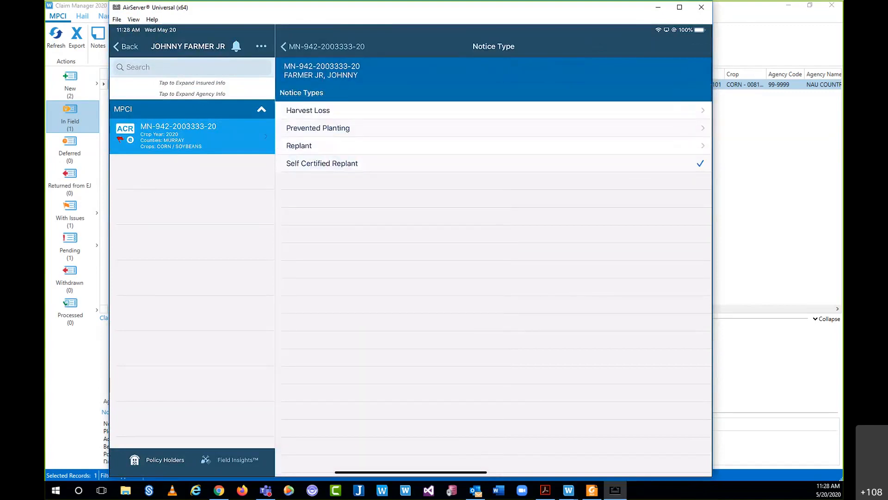
pyautogui.click(658, 7)
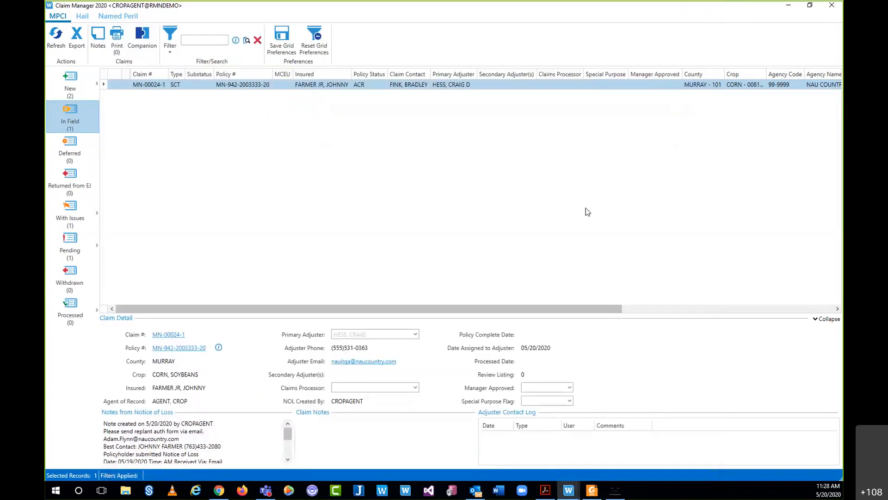
pyautogui.hotkey('alt', 'Tab')
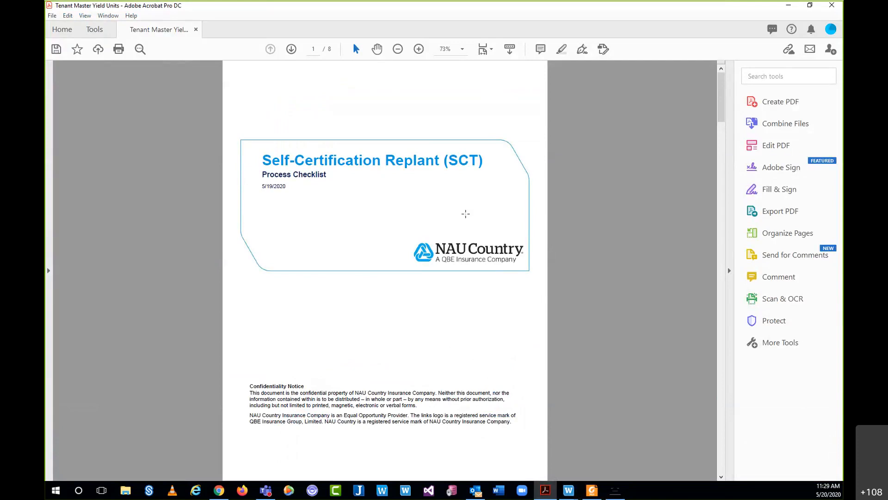
# - Scroll past the checklist's contents and process pages to the page-5 sample letter to the insured
pyautogui.scroll(-1, 469, 217)
pyautogui.scroll(-5, 469, 217)
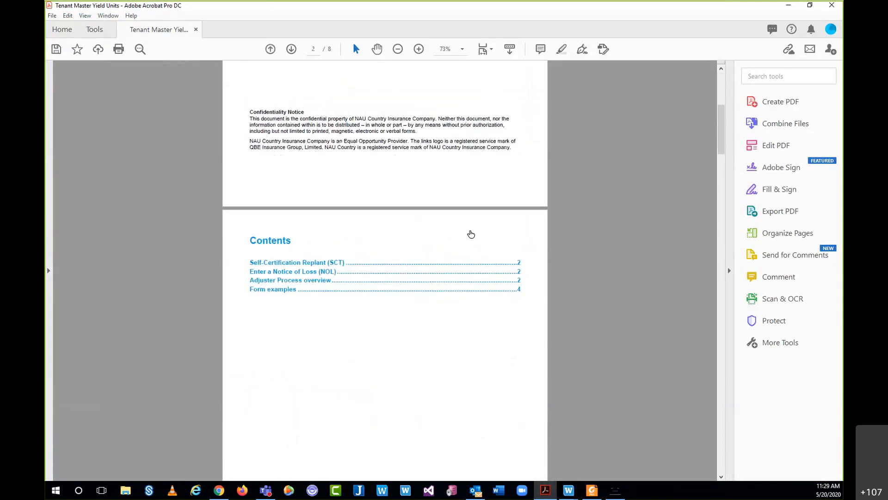
pyautogui.scroll(-2, 470, 230)
pyautogui.scroll(-3, 469, 233)
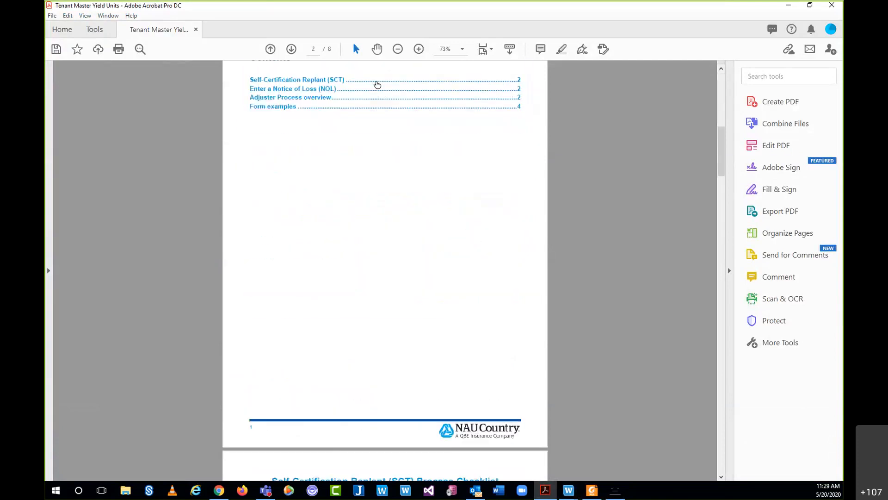
pyautogui.scroll(-3, 393, 224)
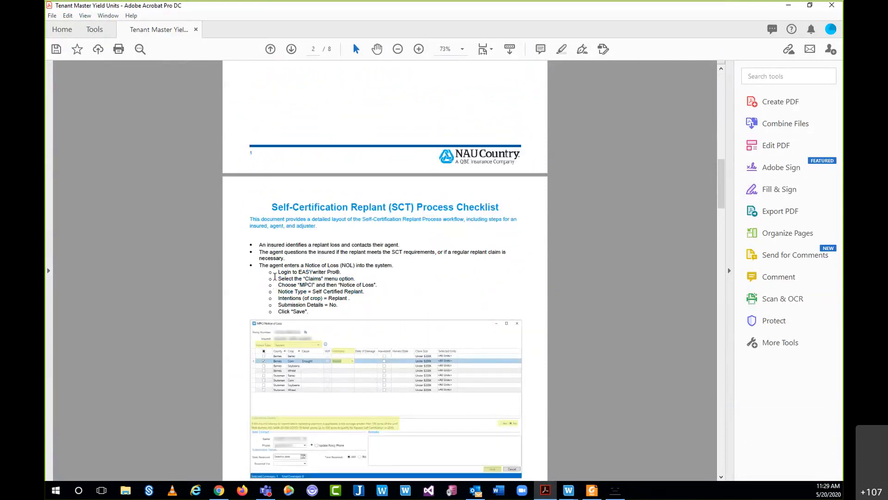
pyautogui.scroll(-3, 319, 315)
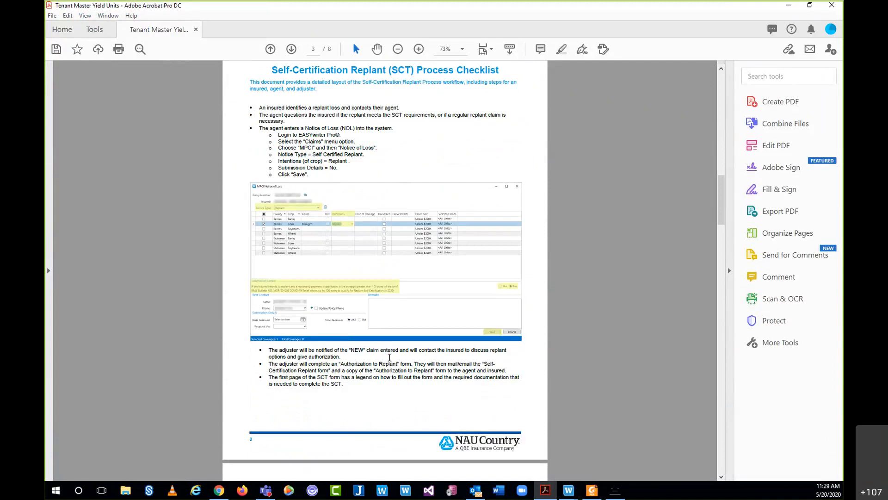
pyautogui.scroll(-5, 389, 359)
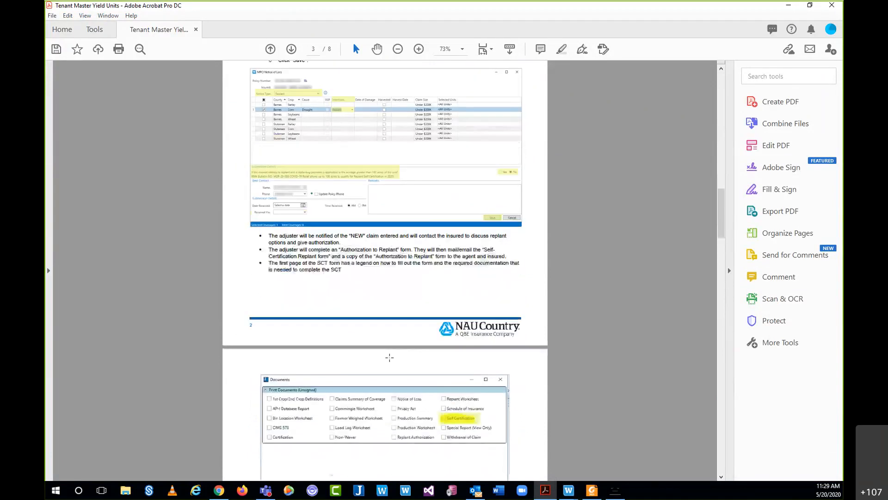
pyautogui.scroll(-3, 432, 299)
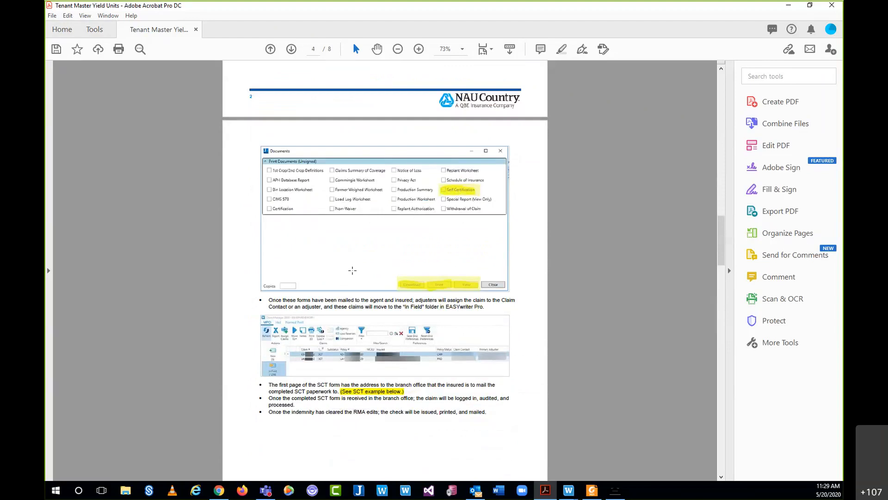
pyautogui.scroll(-15, 351, 269)
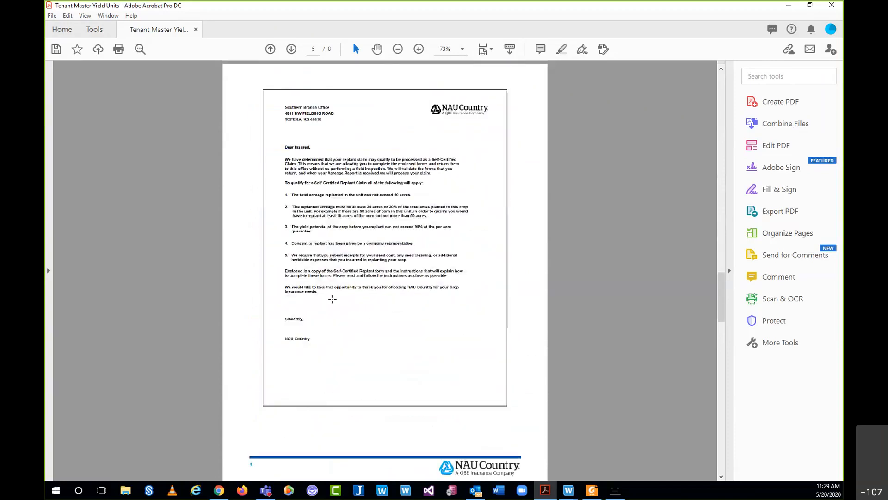
# - Scroll through the completion instructions and self-certification worksheet, then jump back to page 1
pyautogui.scroll(-10, 332, 299)
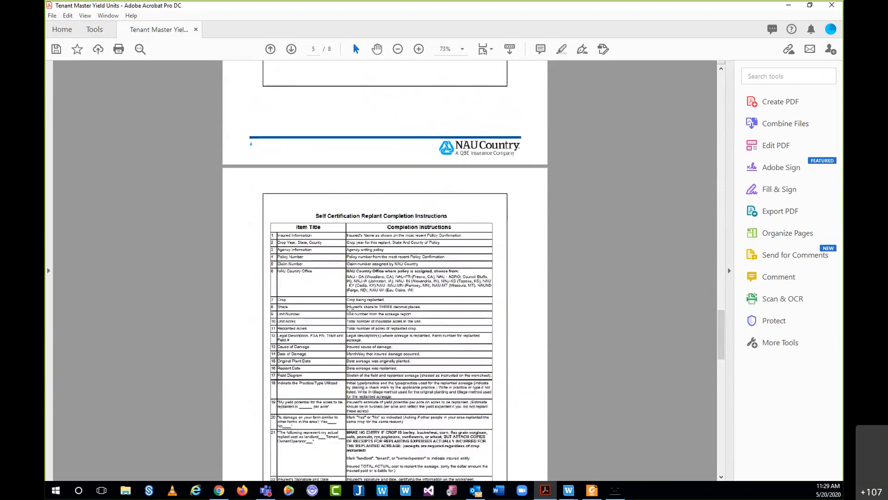
pyautogui.scroll(-2, 409, 298)
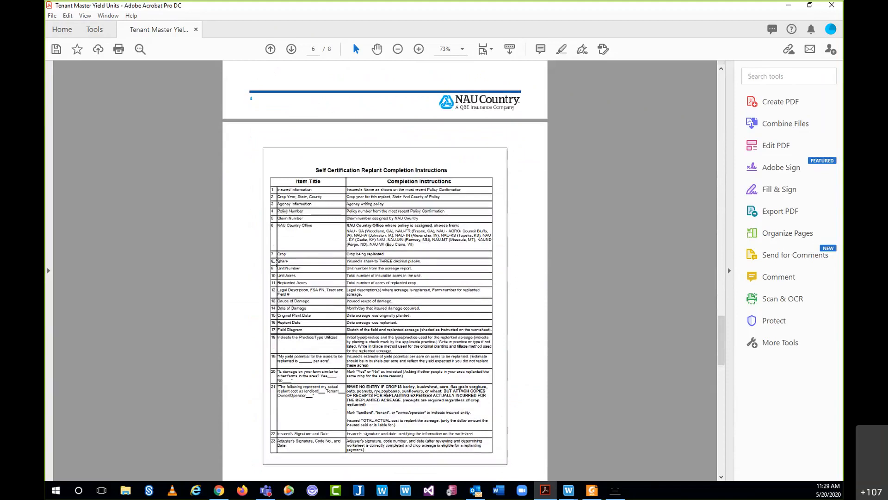
pyautogui.scroll(-12, 353, 279)
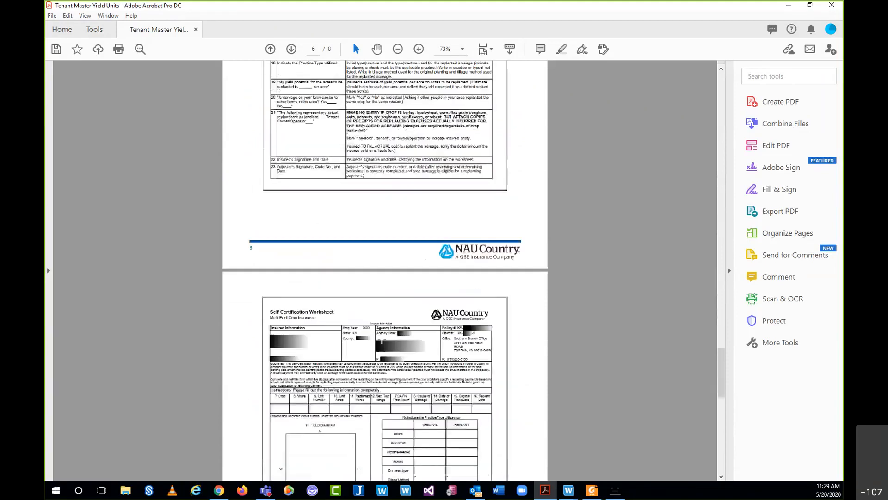
pyautogui.scroll(-2, 415, 251)
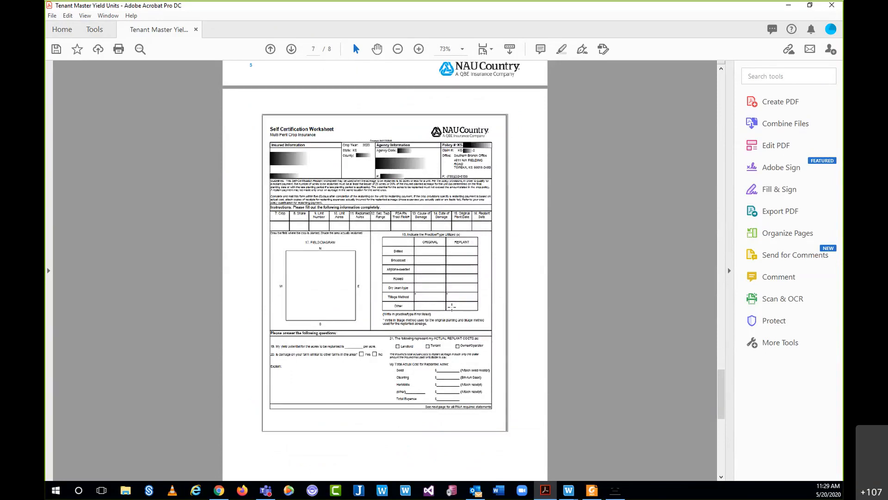
pyautogui.scroll(-9, 451, 306)
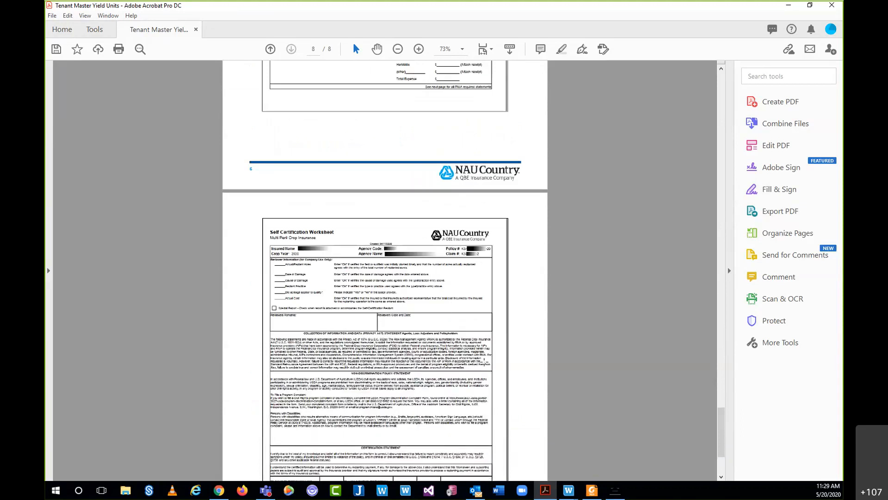
pyautogui.moveTo(725, 433); pyautogui.dragTo(716, 95)
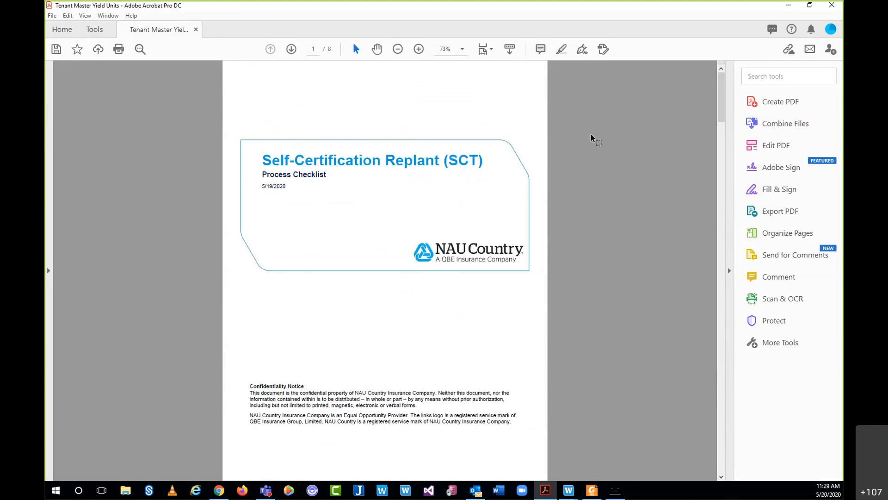